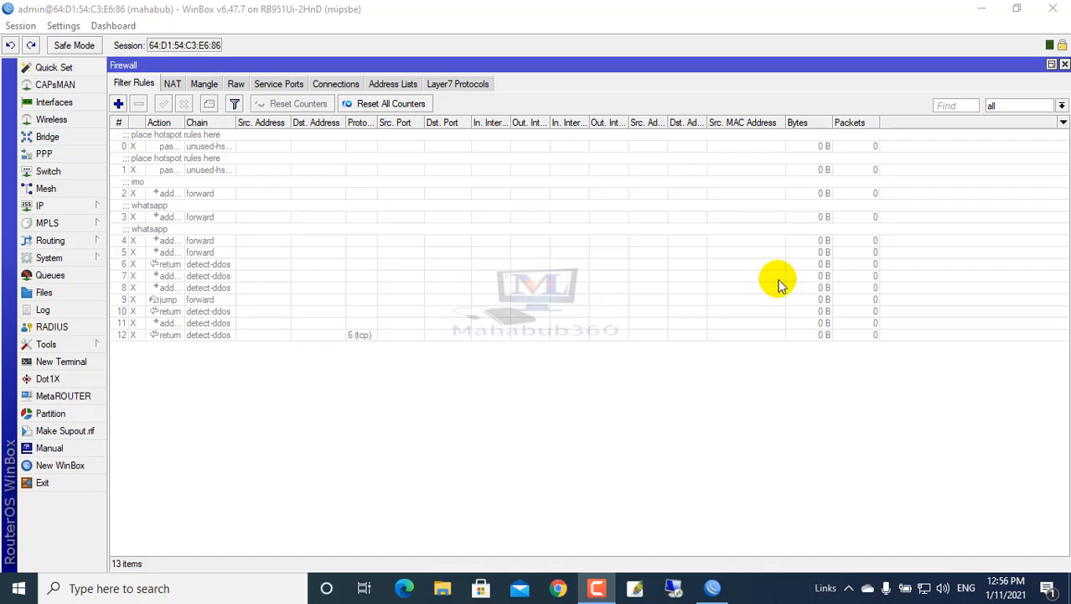
pyautogui.click(82, 206)
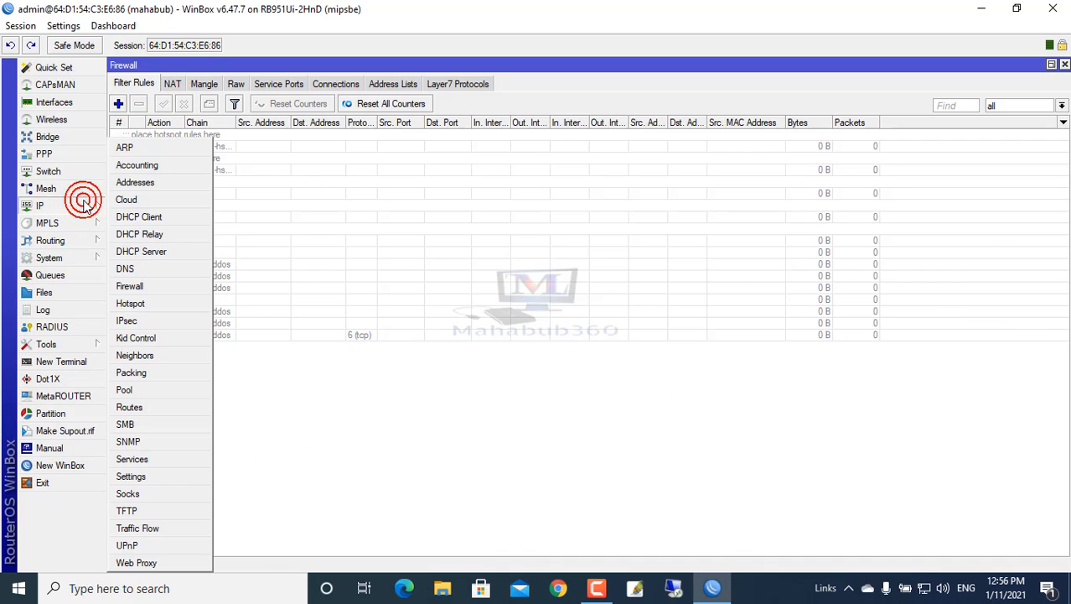
pyautogui.click(130, 390)
pyautogui.click(750, 189)
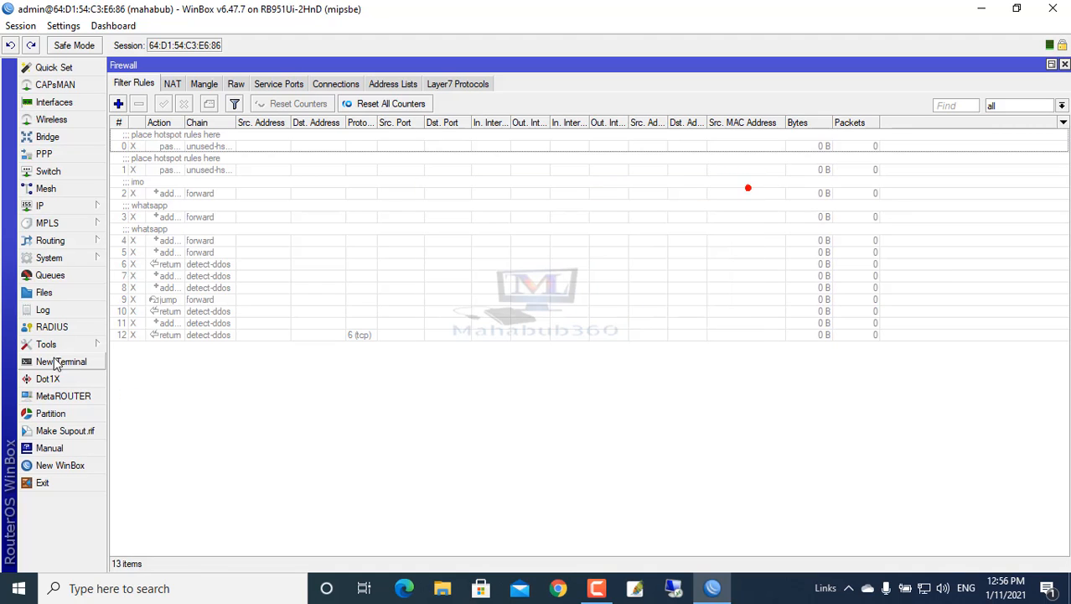
# Step: Examine the DHCP server leases, checking each client's IP and MAC address and widening the Active Host Name column
pyautogui.click(94, 208)
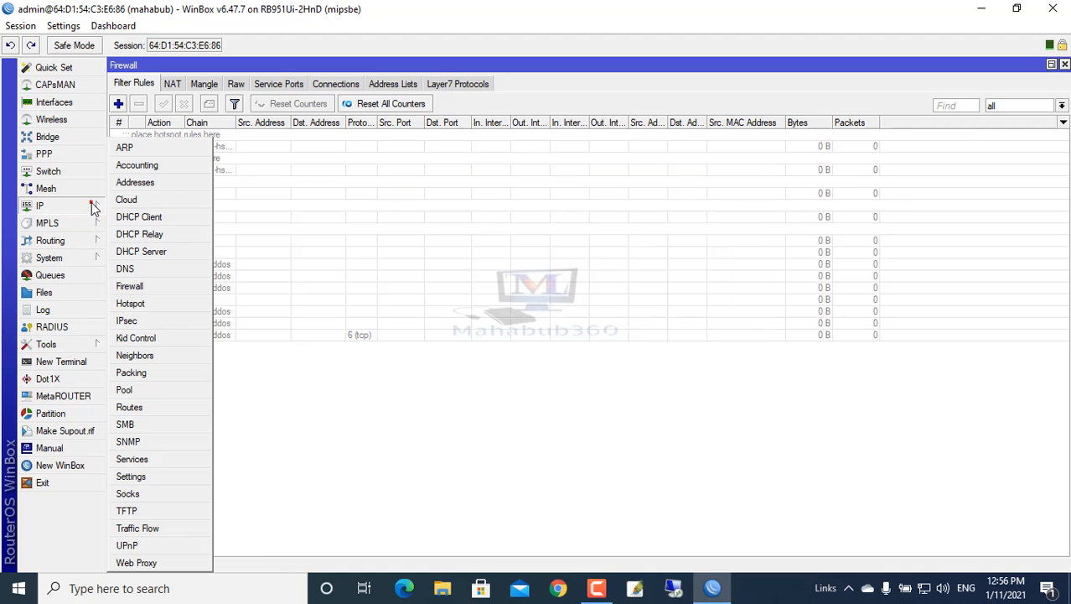
pyautogui.click(143, 251)
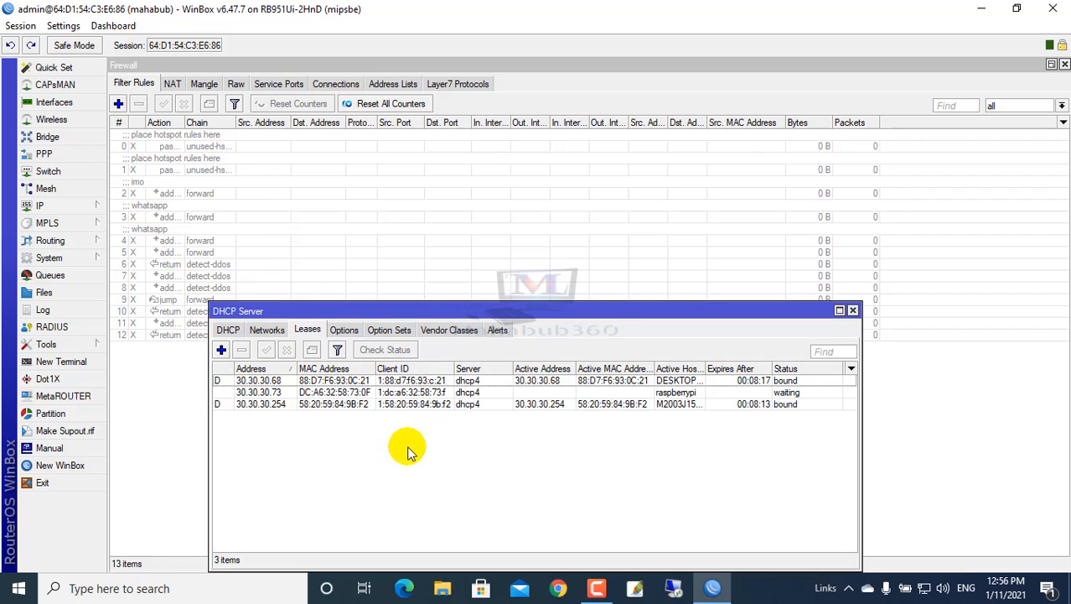
pyautogui.click(266, 404)
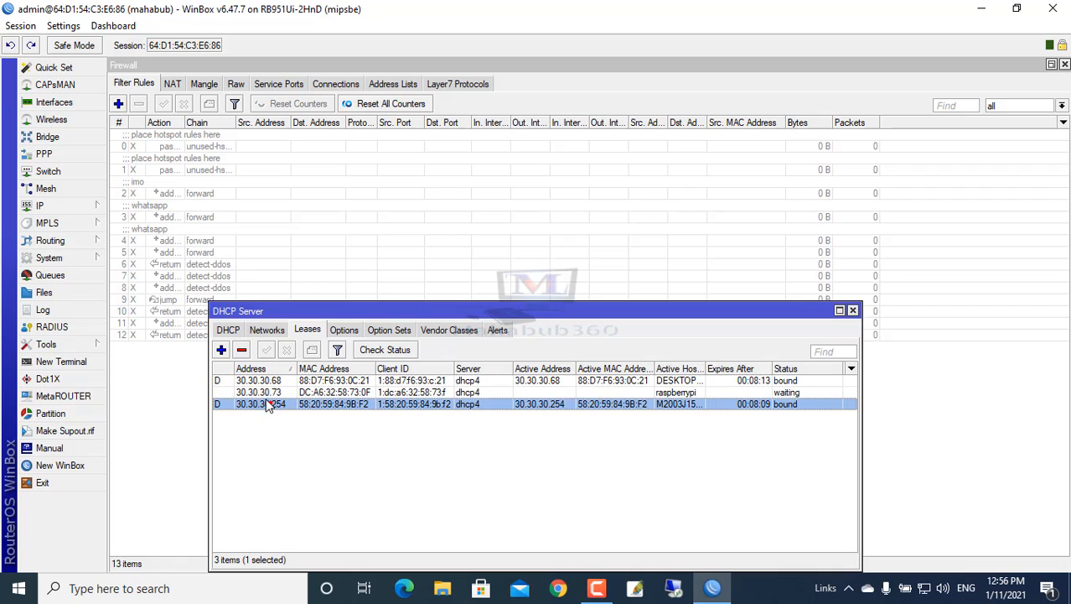
pyautogui.click(263, 392)
pyautogui.click(260, 380)
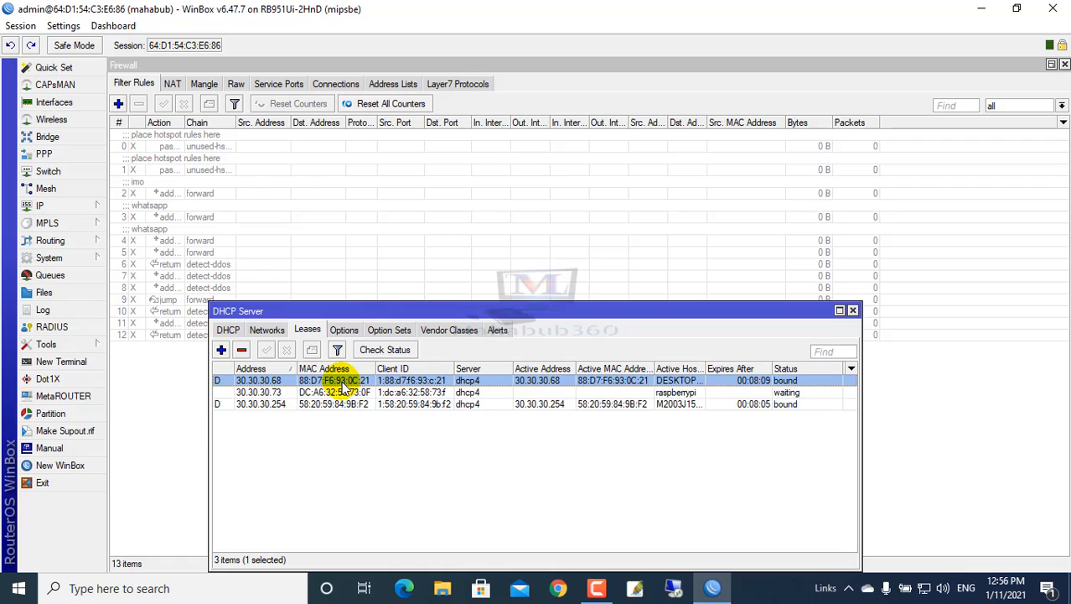
pyautogui.moveTo(707, 370); pyautogui.dragTo(767, 370)
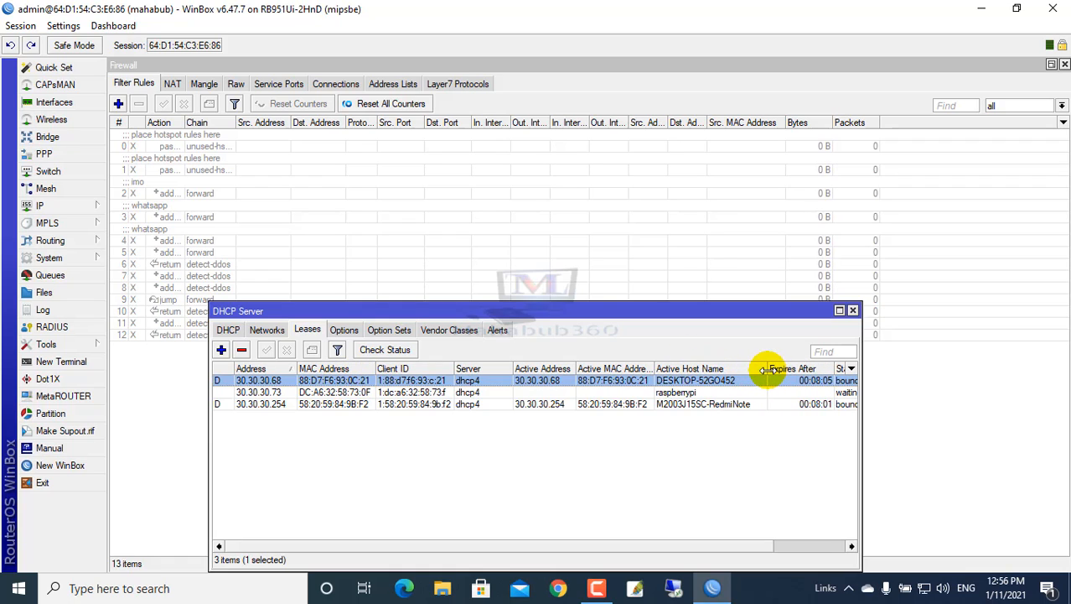
pyautogui.click(617, 463)
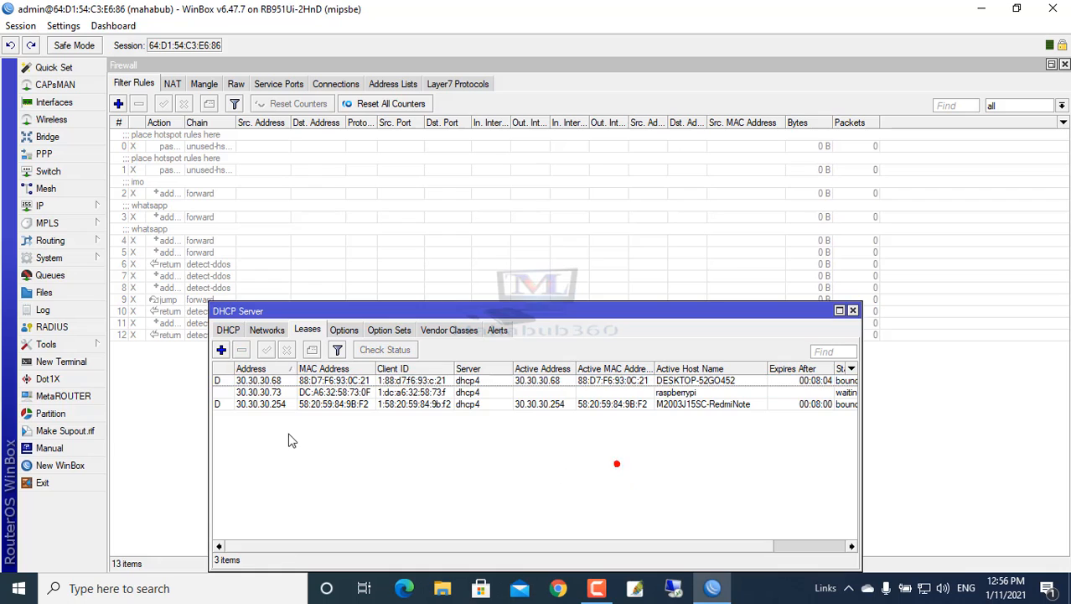
# Step: Check the address pool in the dhcp4 server's settings, and close the DHCP Server window without changes
pyautogui.click(227, 329)
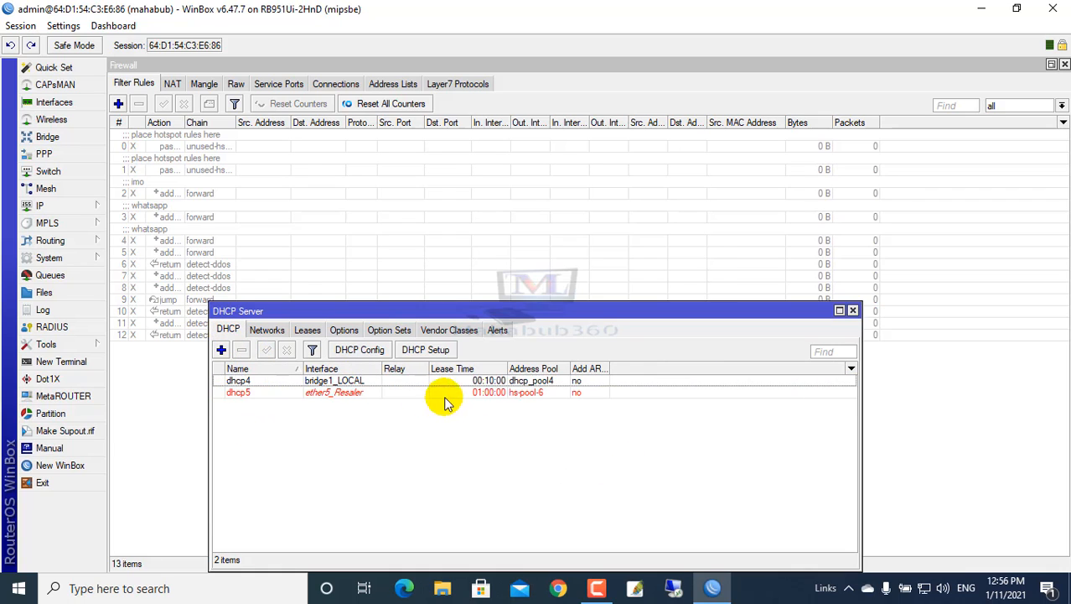
pyautogui.click(543, 394)
pyautogui.doubleClick(541, 382)
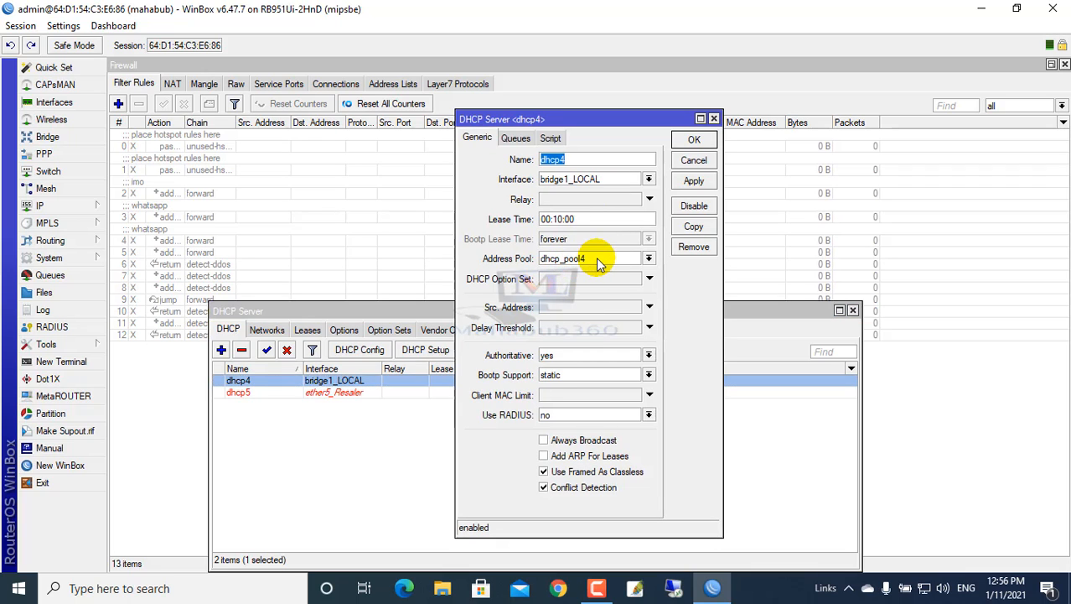
pyautogui.click(694, 160)
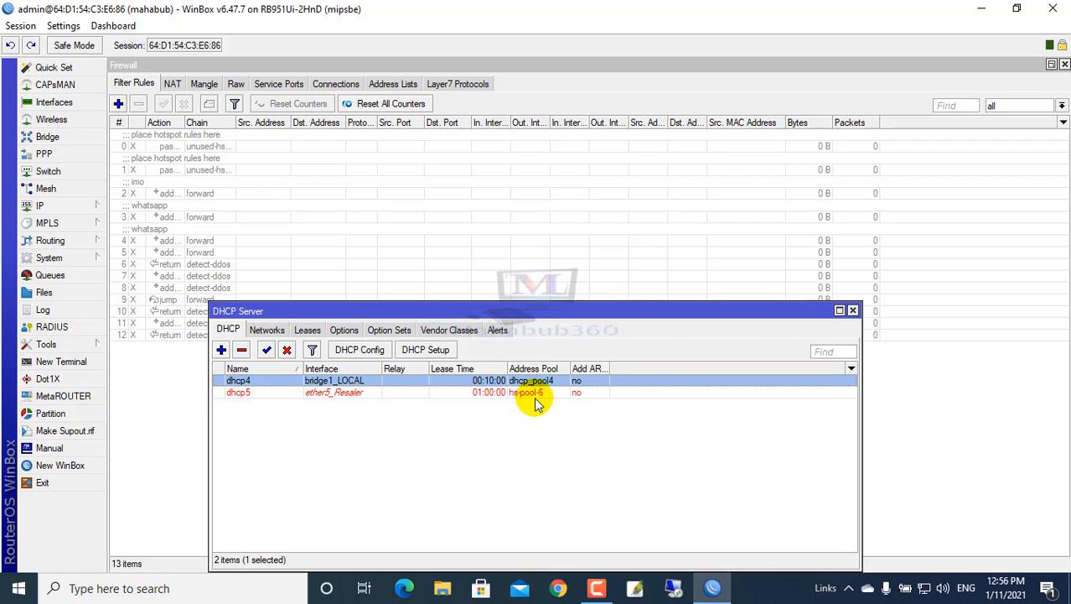
pyautogui.click(853, 311)
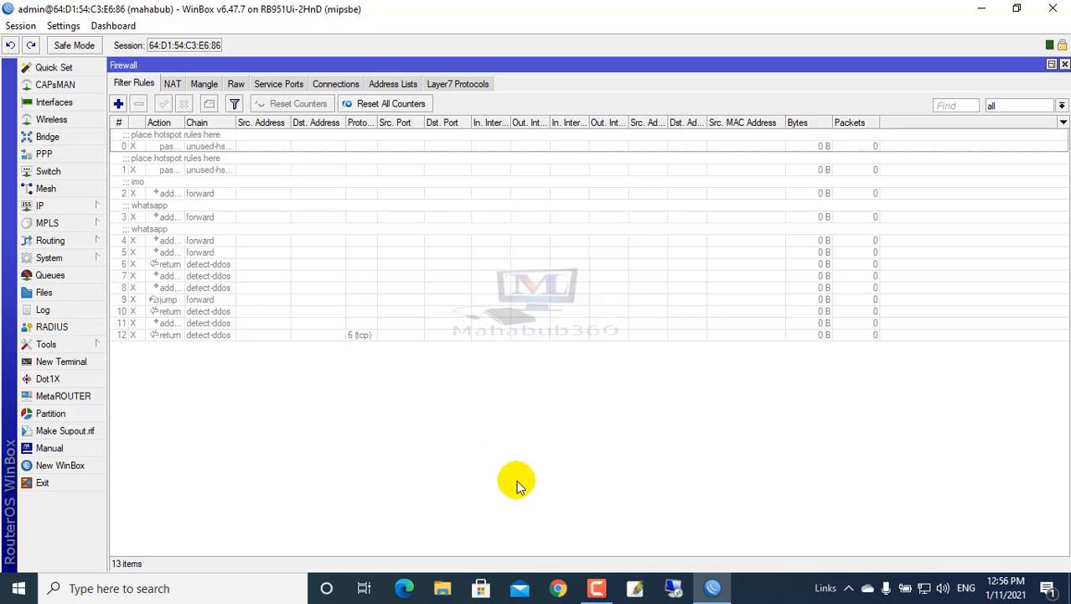
# Step: Switch to Chrome and load google.com to test the internet connection
pyautogui.click(558, 587)
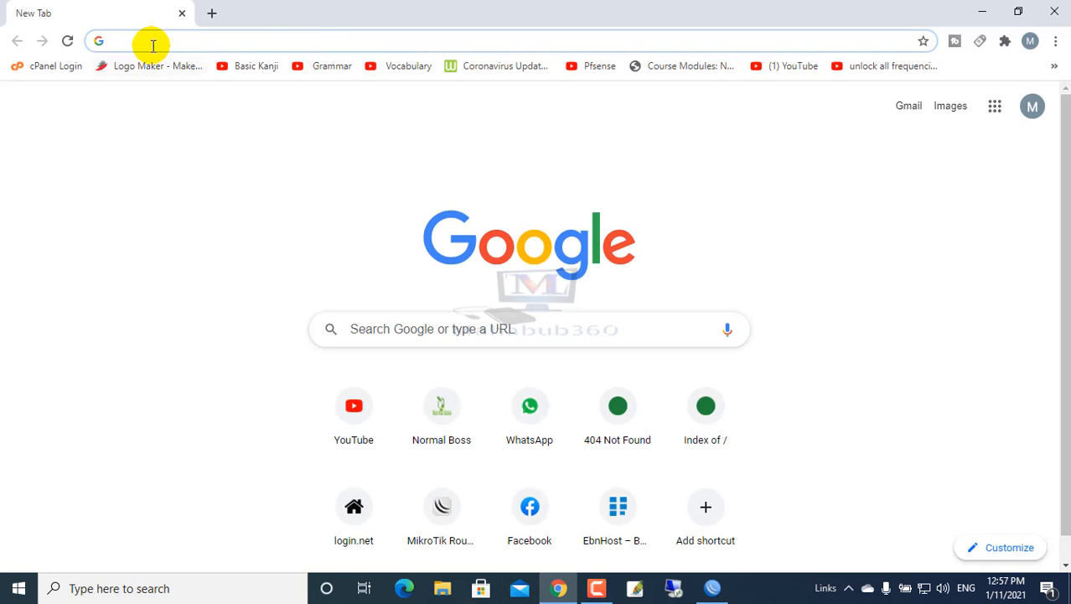
pyautogui.click(155, 41)
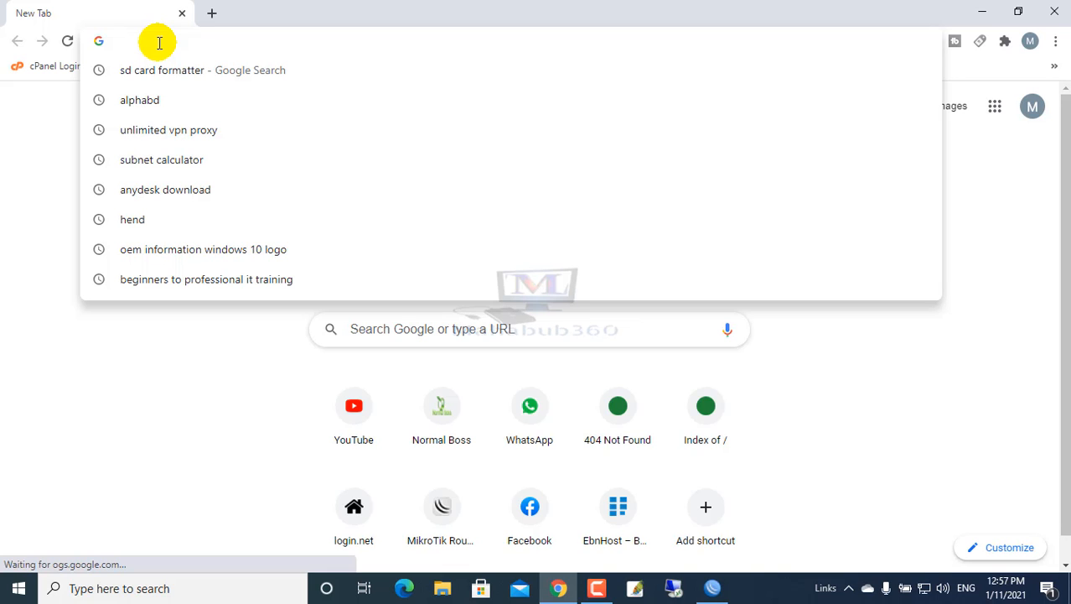
pyautogui.write('google.com')
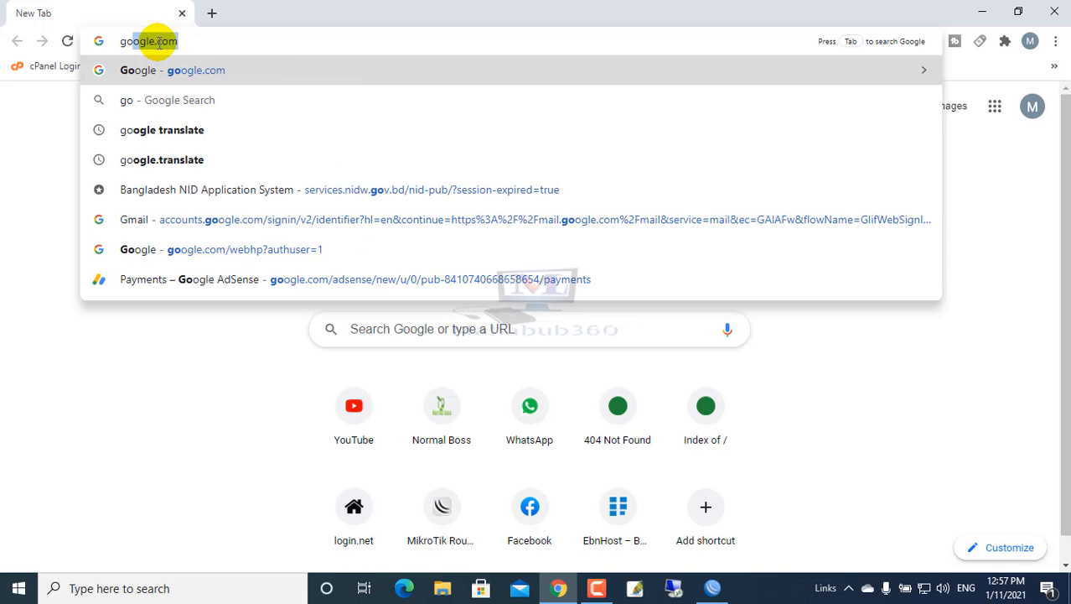
pyautogui.press('Return')
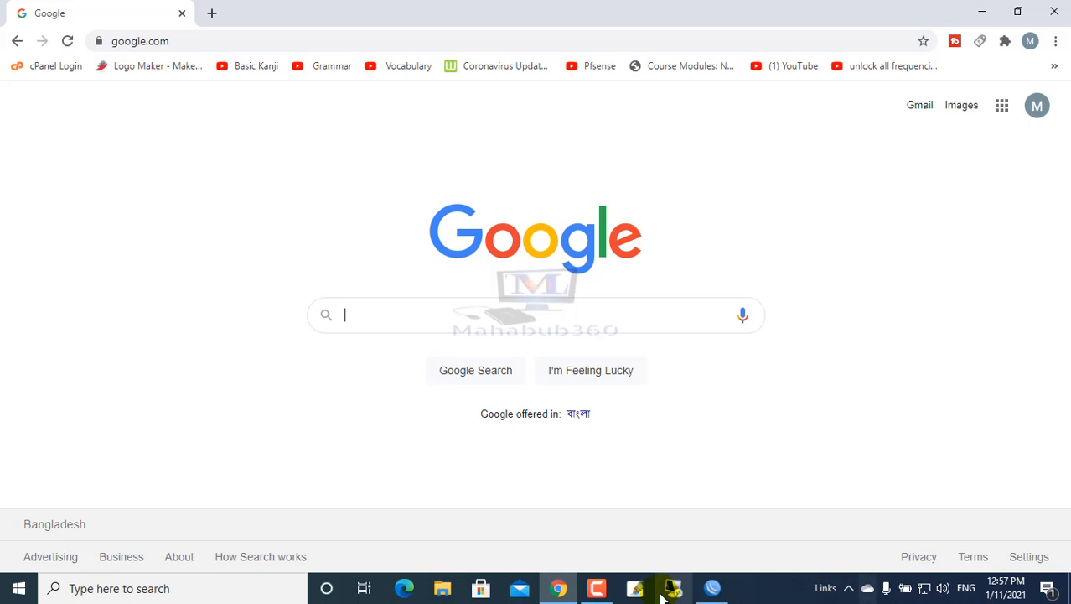
# Step: Switch back to WinBox and start a new firewall filter rule on the forward chain with its source address field enabled
pyautogui.click(711, 587)
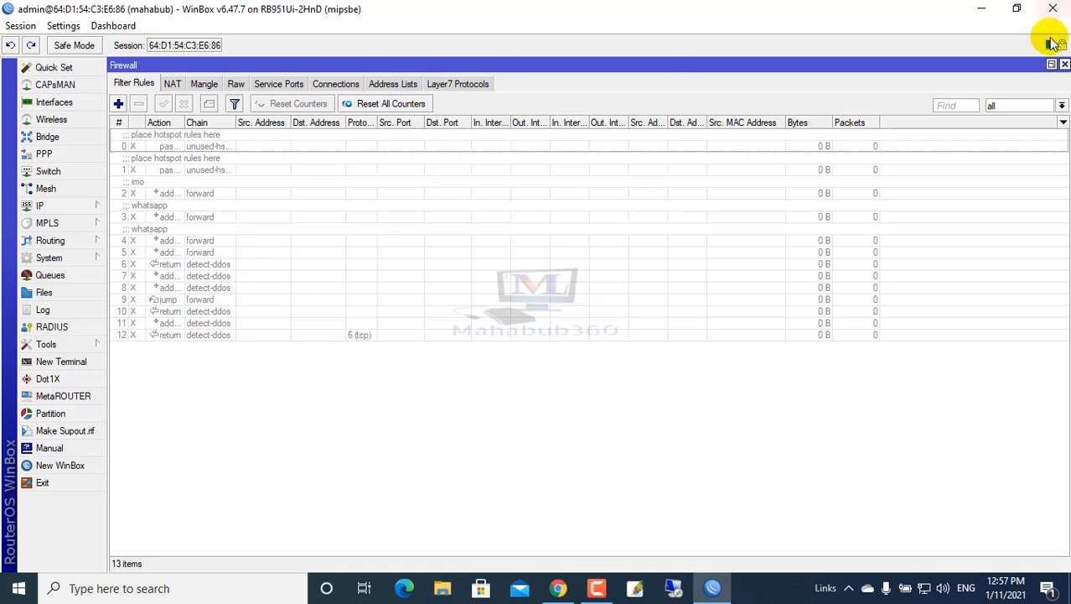
pyautogui.click(1064, 65)
pyautogui.click(88, 205)
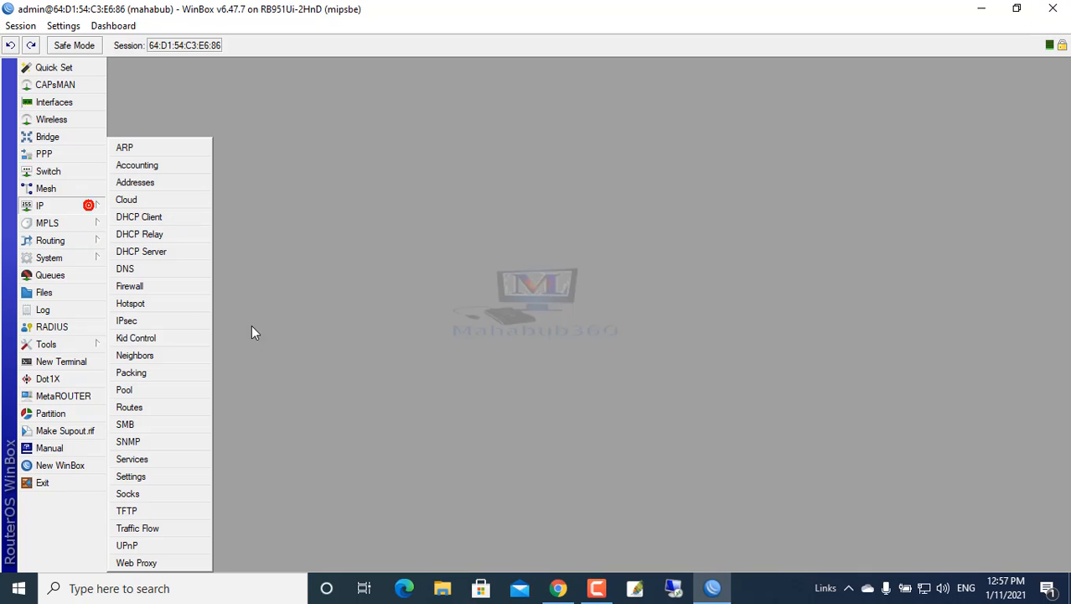
pyautogui.click(130, 286)
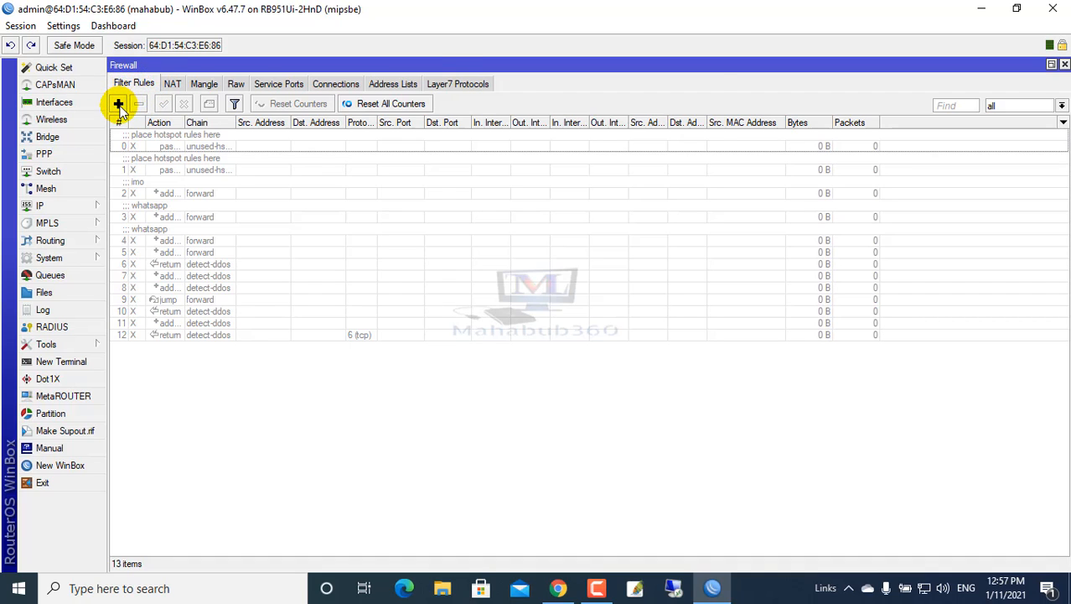
pyautogui.click(119, 104)
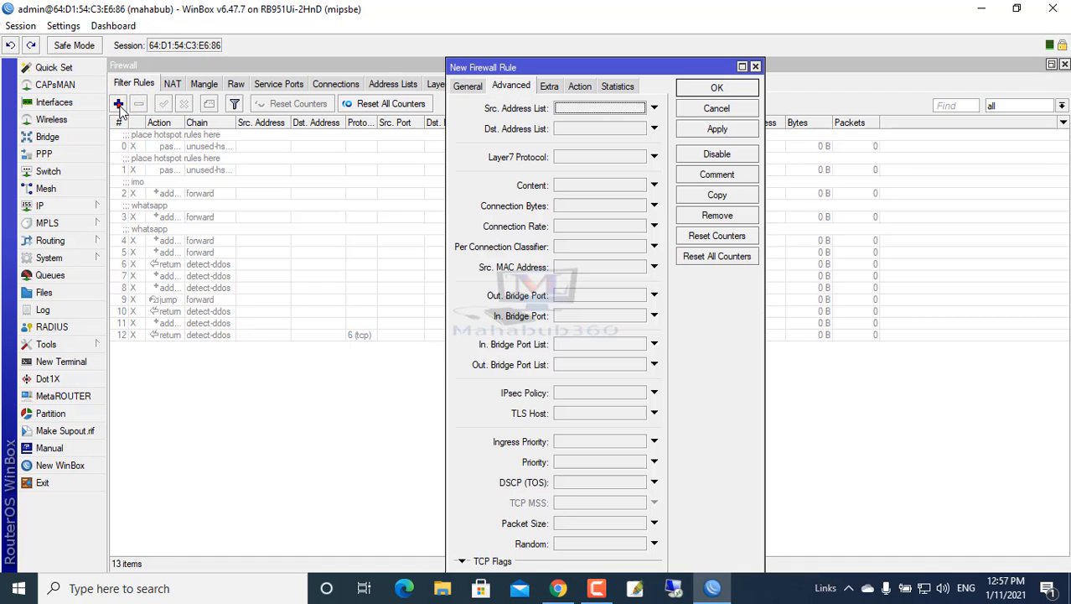
pyautogui.click(468, 87)
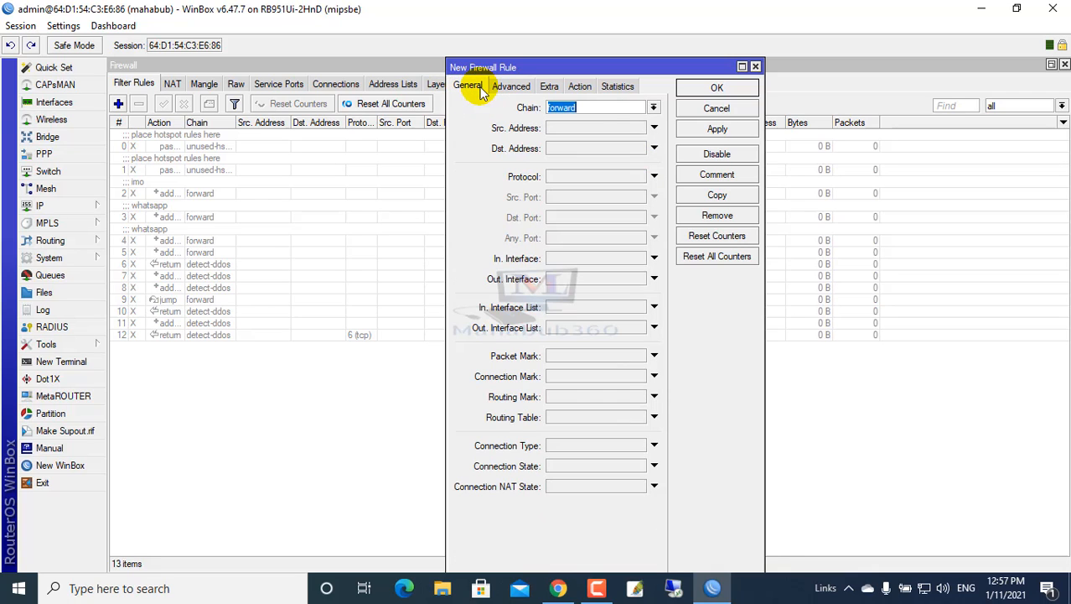
pyautogui.click(597, 107)
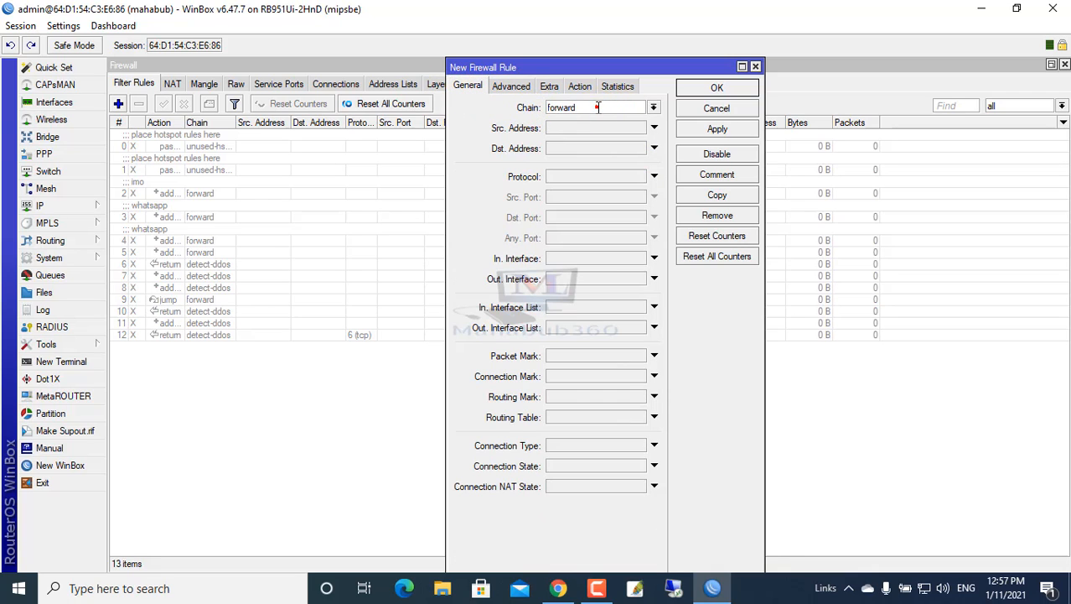
pyautogui.click(602, 130)
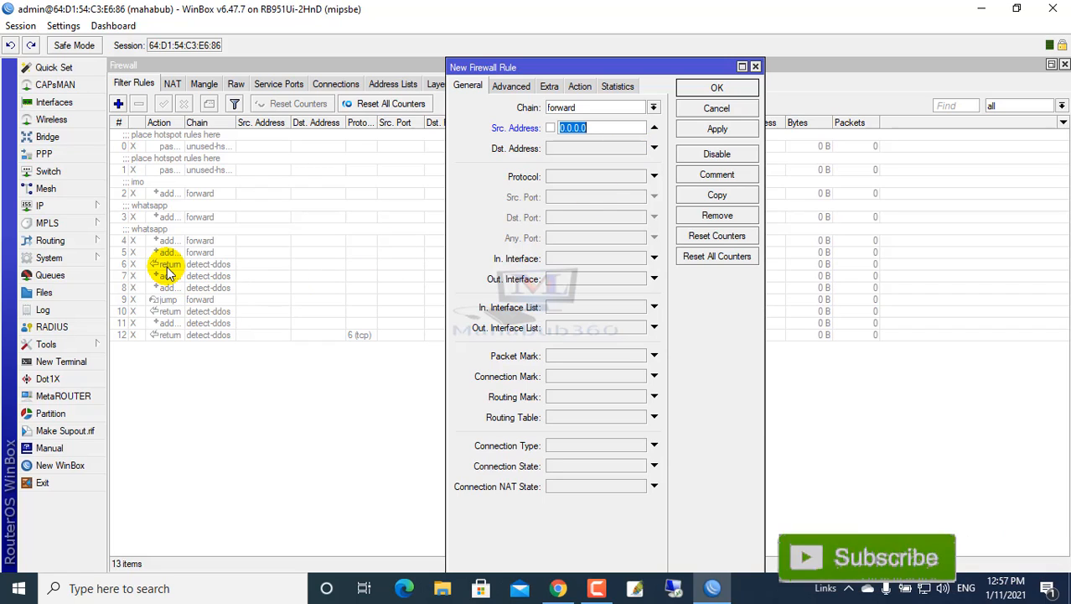
# Step: Look up which address pool the DHCP server on bridge1_LOCAL uses
pyautogui.click(92, 210)
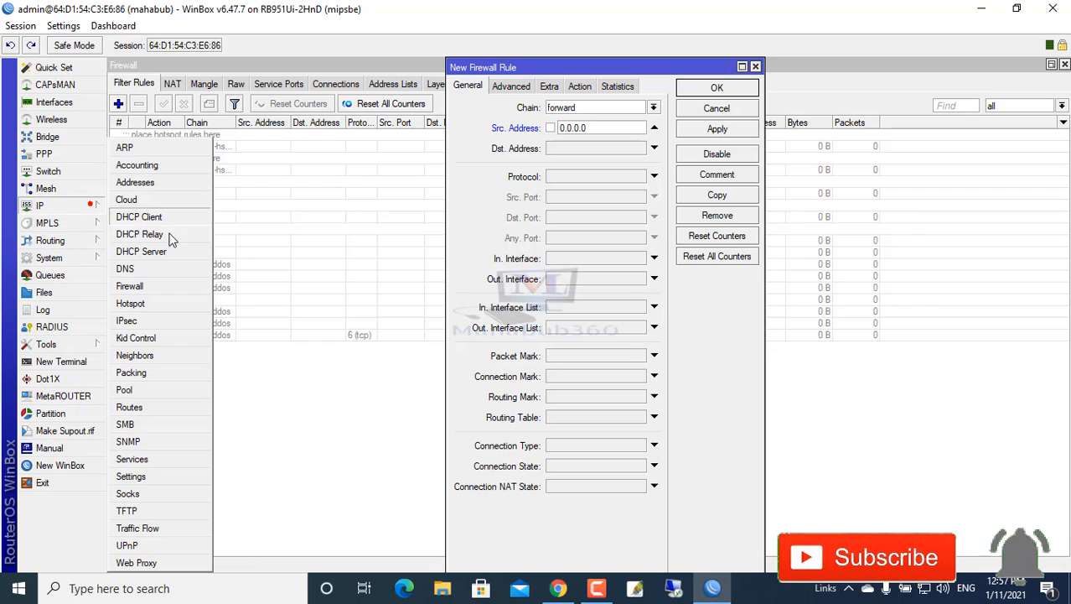
pyautogui.click(147, 249)
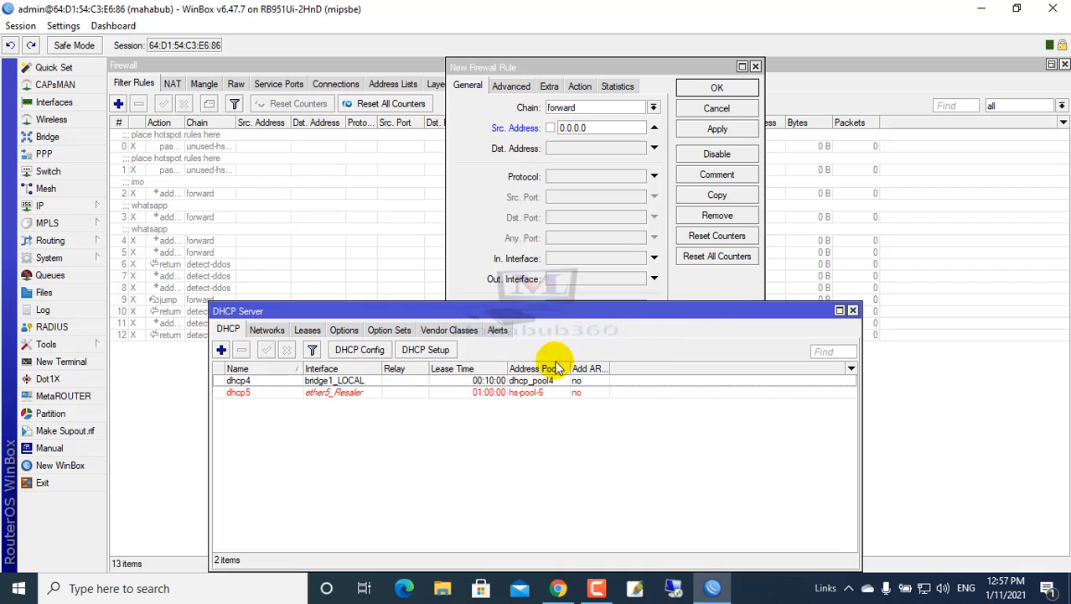
pyautogui.click(320, 381)
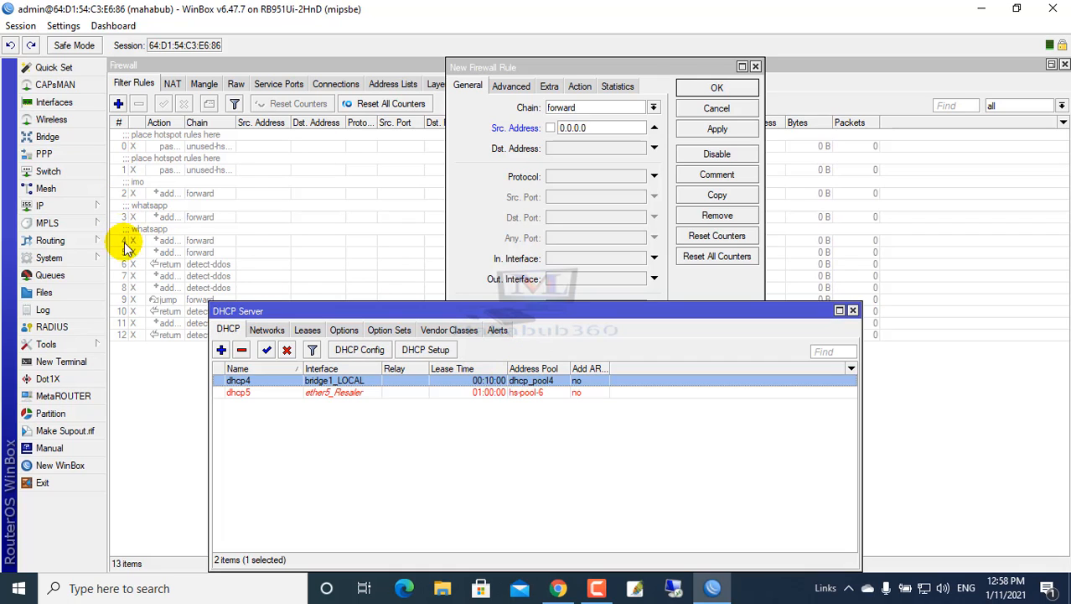
# Step: Copy the address range of the IP pool dhcp_pool4 and close the pool entry without changing it
pyautogui.click(84, 210)
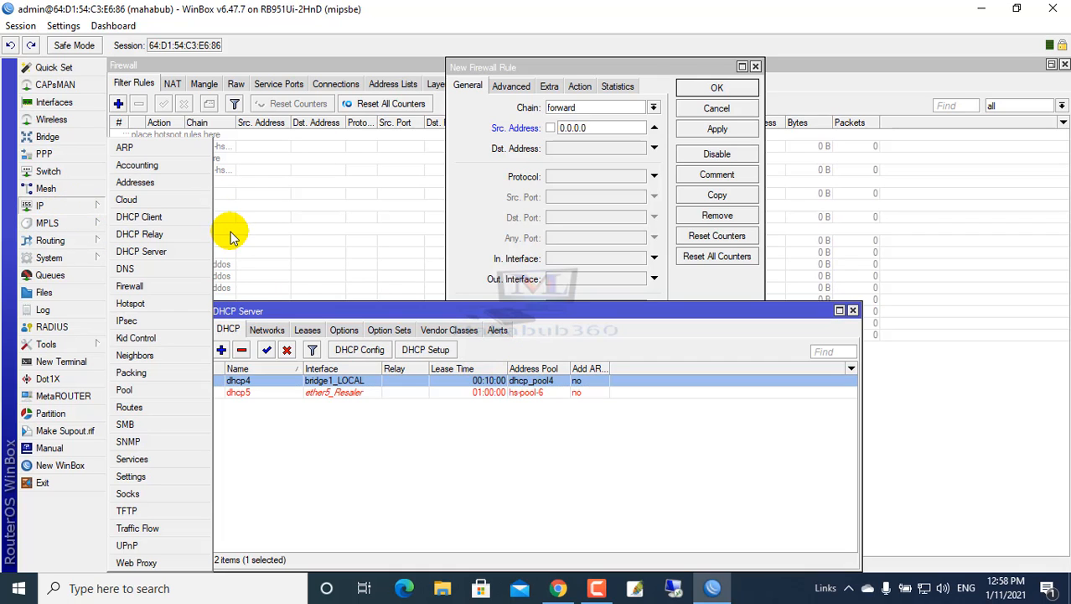
pyautogui.click(127, 391)
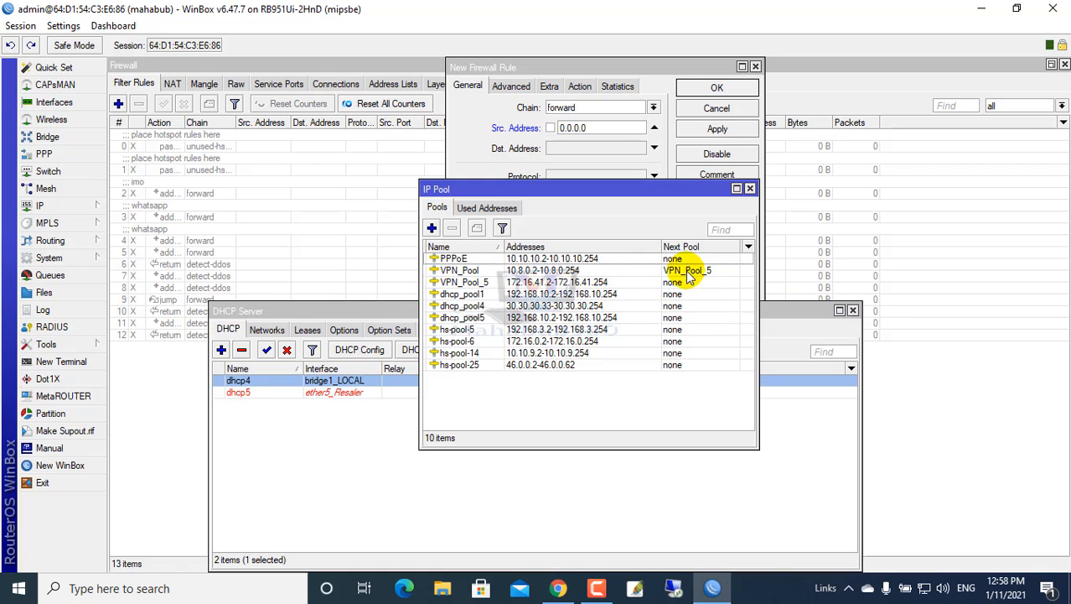
pyautogui.click(466, 308)
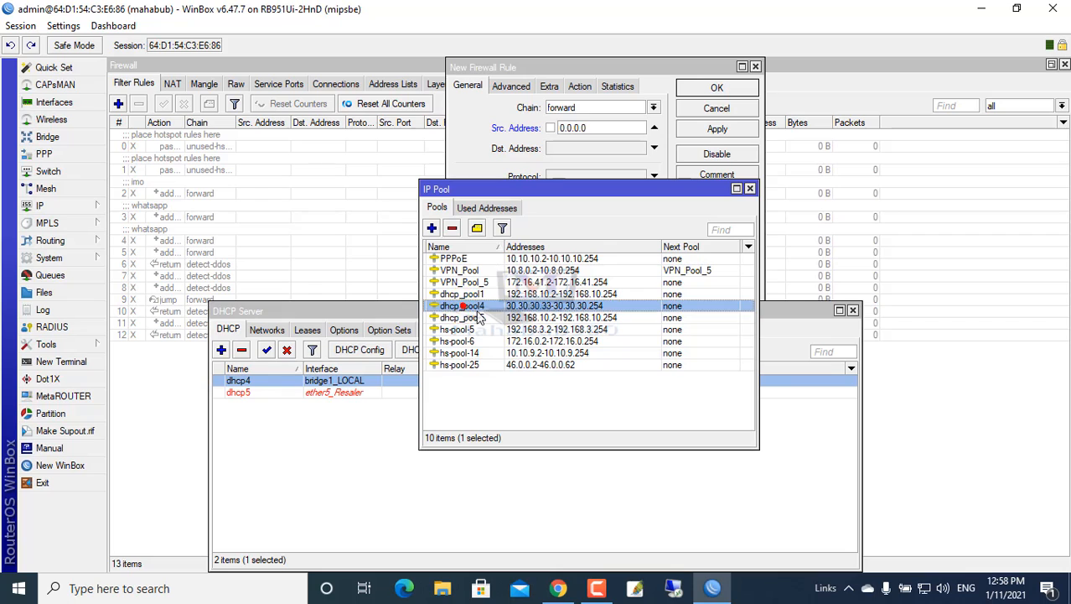
pyautogui.doubleClick(549, 307)
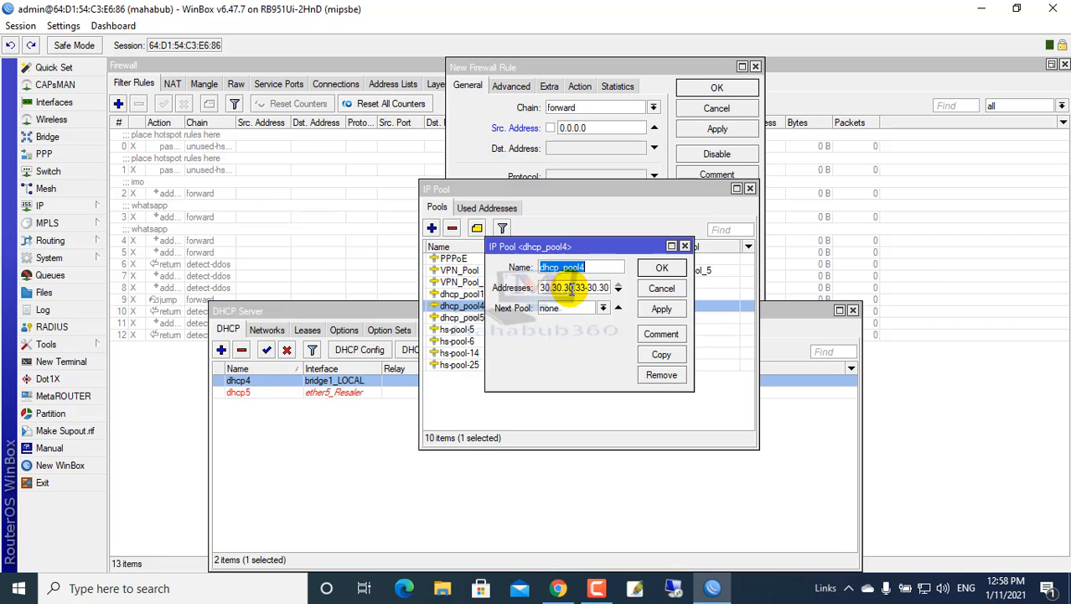
pyautogui.doubleClick(591, 289)
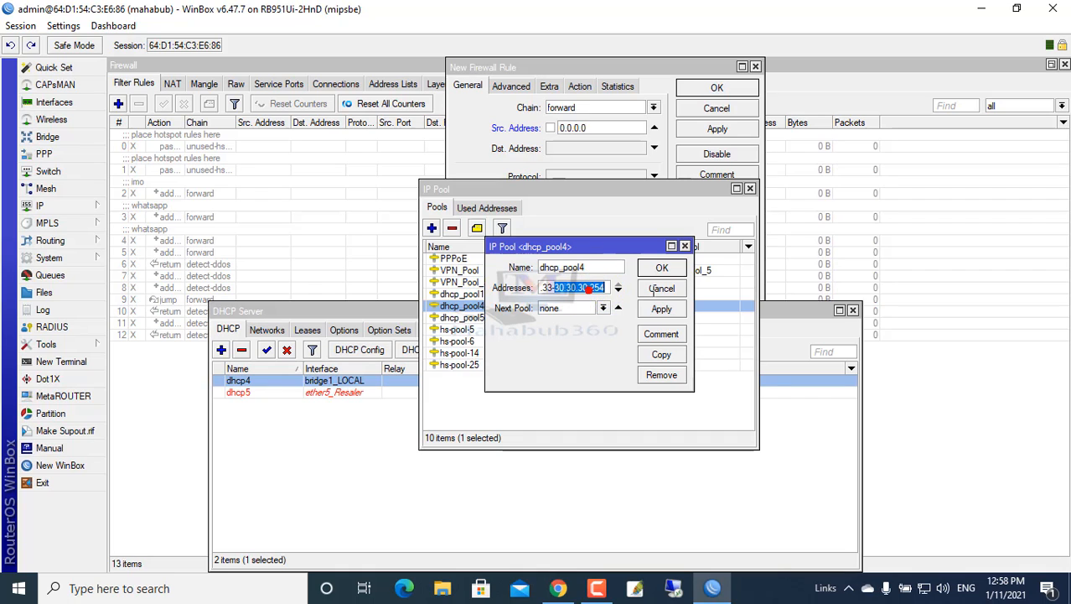
pyautogui.click(603, 288)
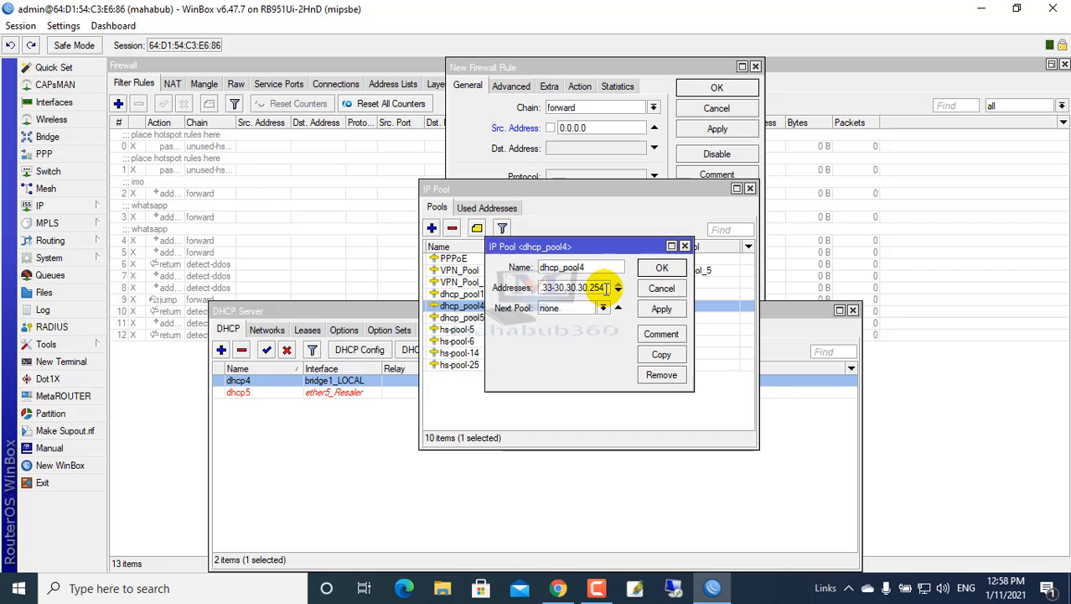
pyautogui.rightClick(572, 287)
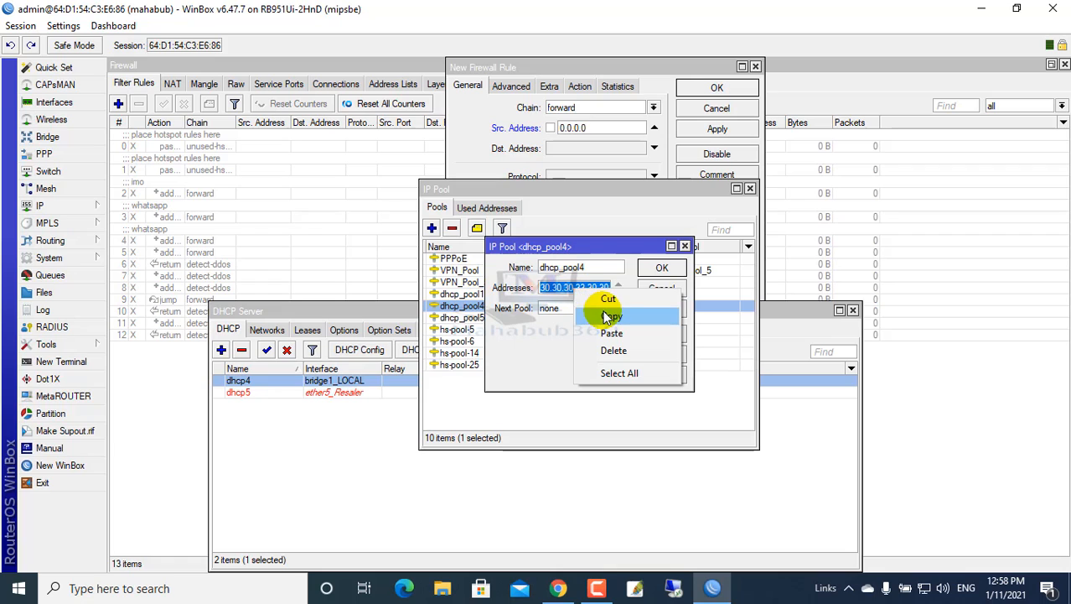
pyautogui.click(607, 314)
pyautogui.click(669, 271)
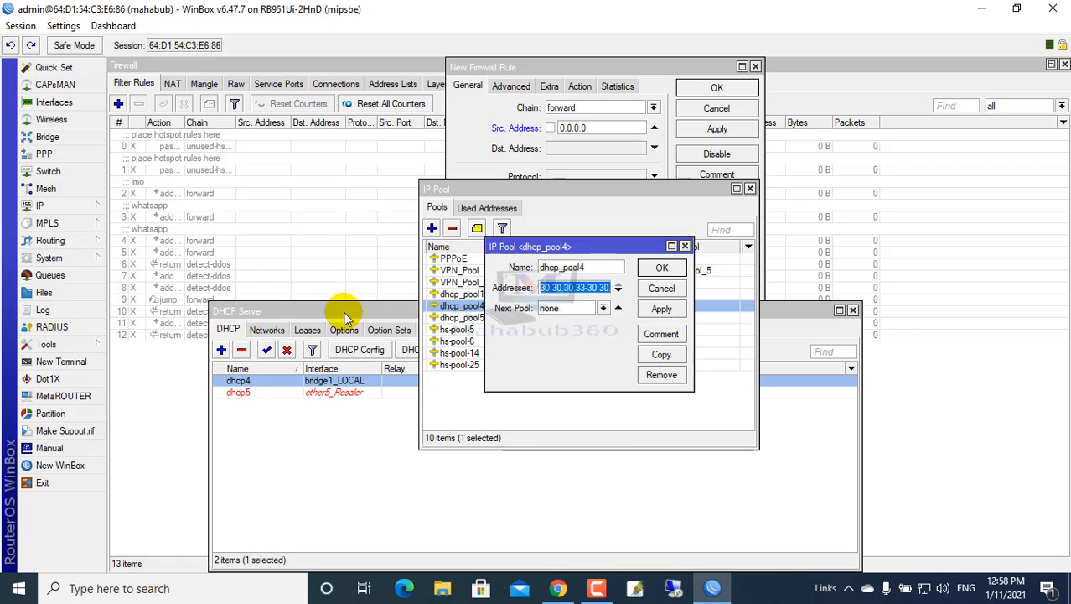
pyautogui.click(664, 289)
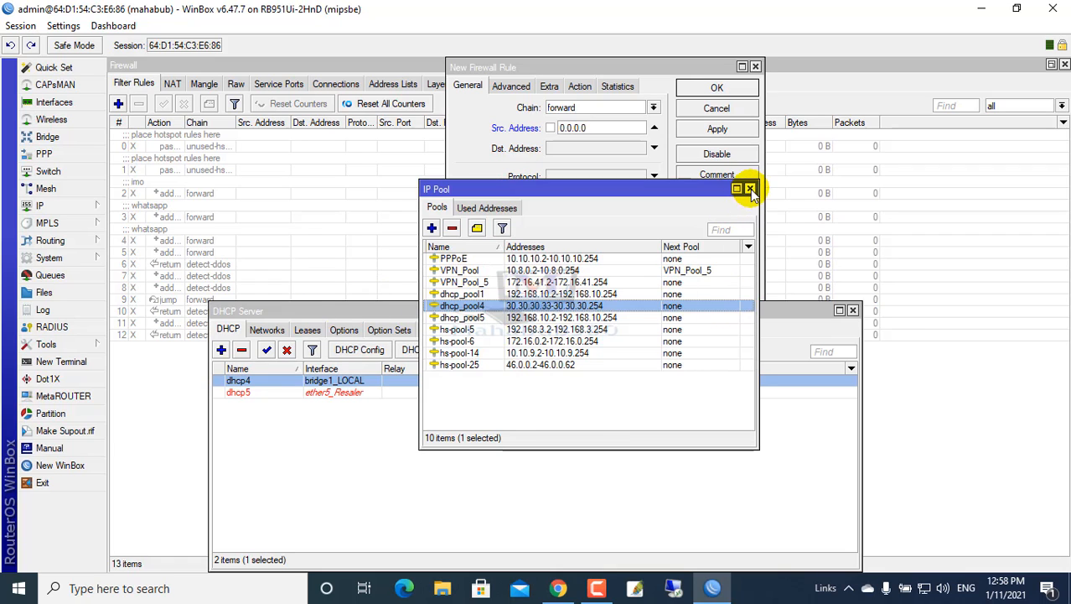
# Step: Close the IP Pool and DHCP Server windows and set the new rule's source address to 30.30.30.33-30.30.30.254
pyautogui.click(750, 189)
pyautogui.click(853, 311)
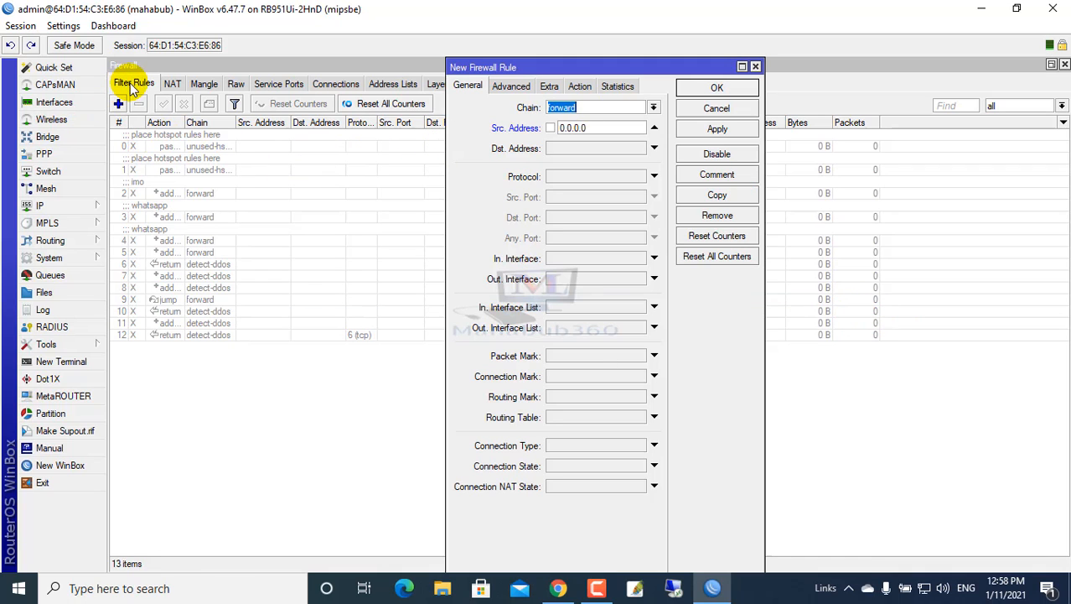
pyautogui.click(600, 127)
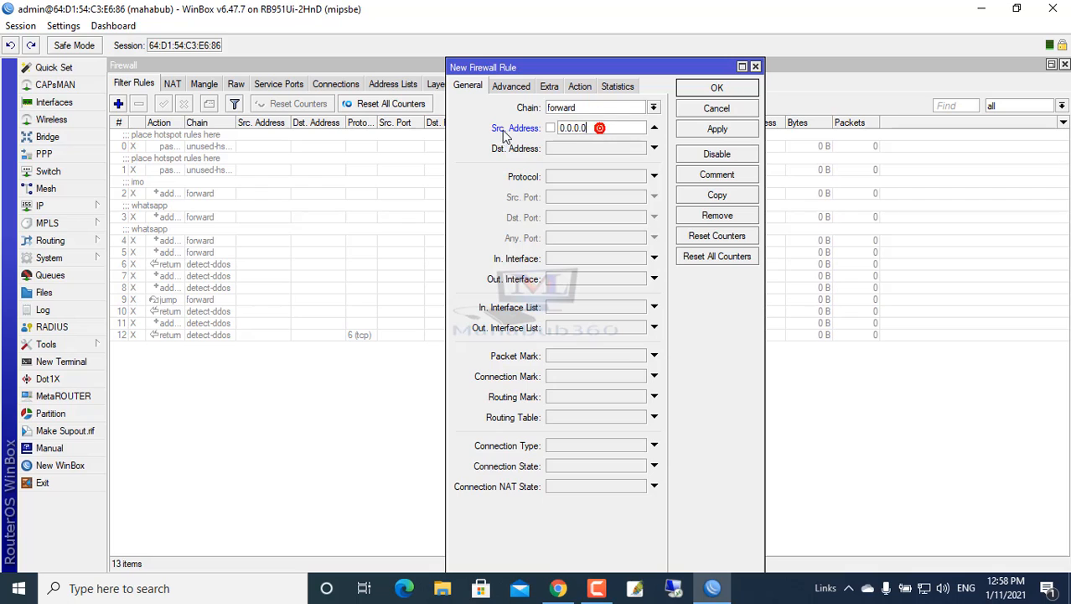
pyautogui.moveTo(601, 127); pyautogui.dragTo(375, 136)
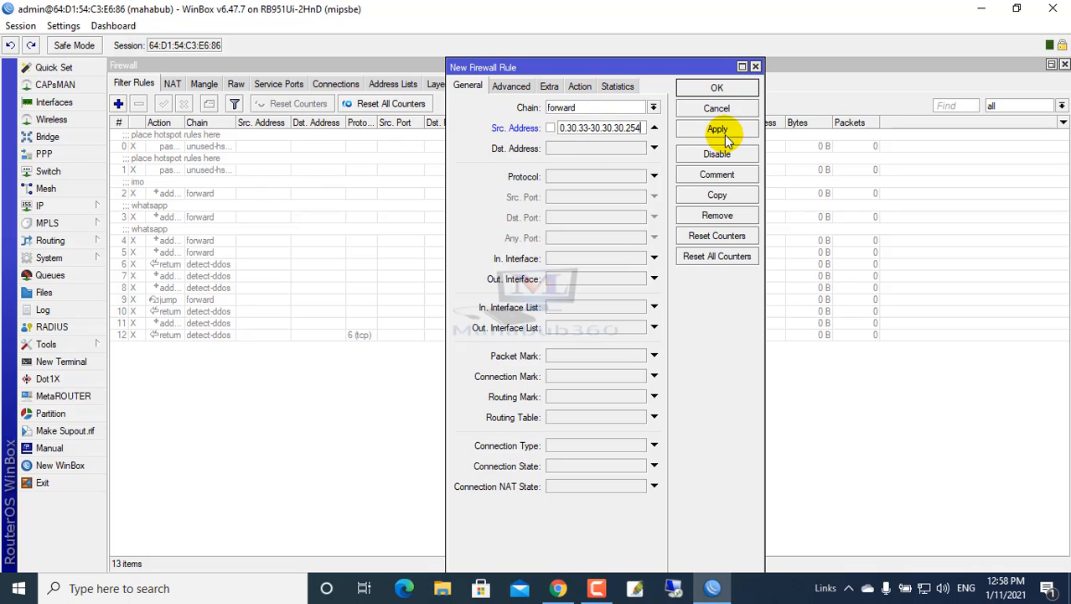
# Step: Set the firewall rule's action to drop, then apply and save the rule
pyautogui.click(580, 87)
pyautogui.click(583, 107)
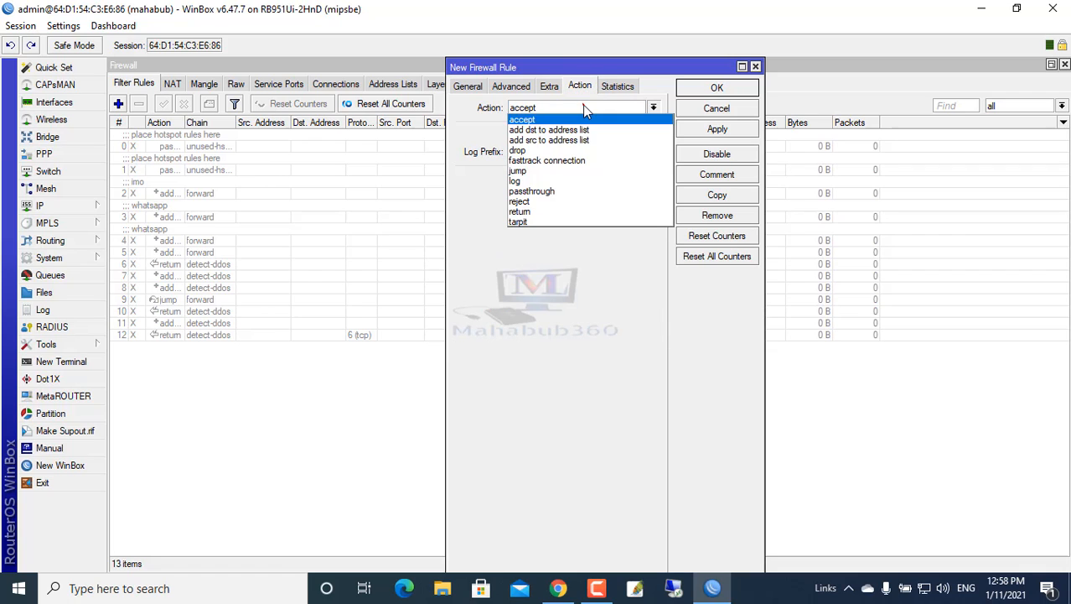
pyautogui.click(518, 151)
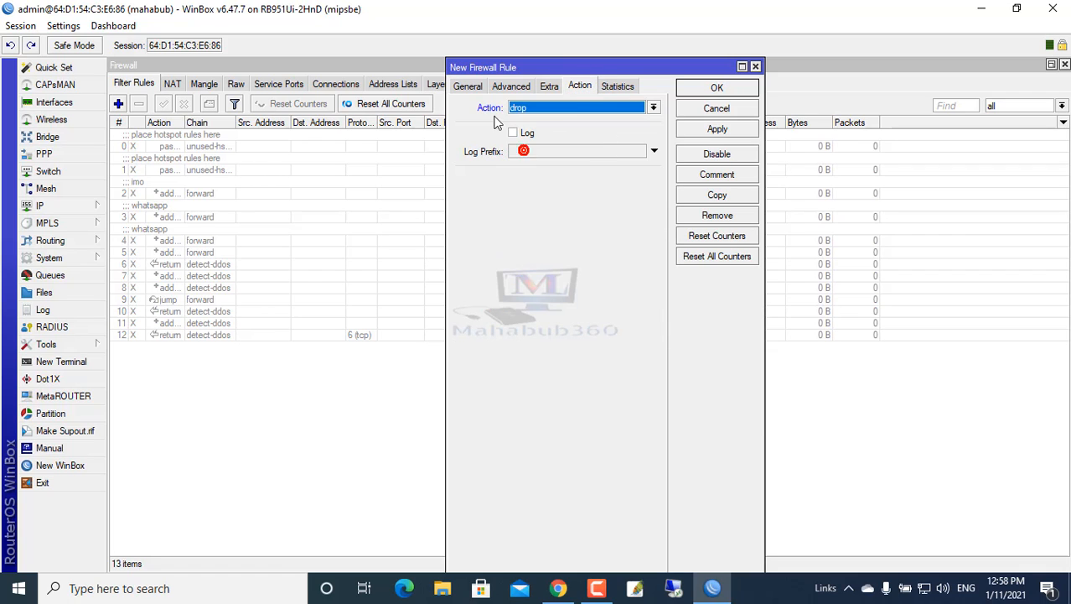
pyautogui.click(726, 136)
pyautogui.click(719, 88)
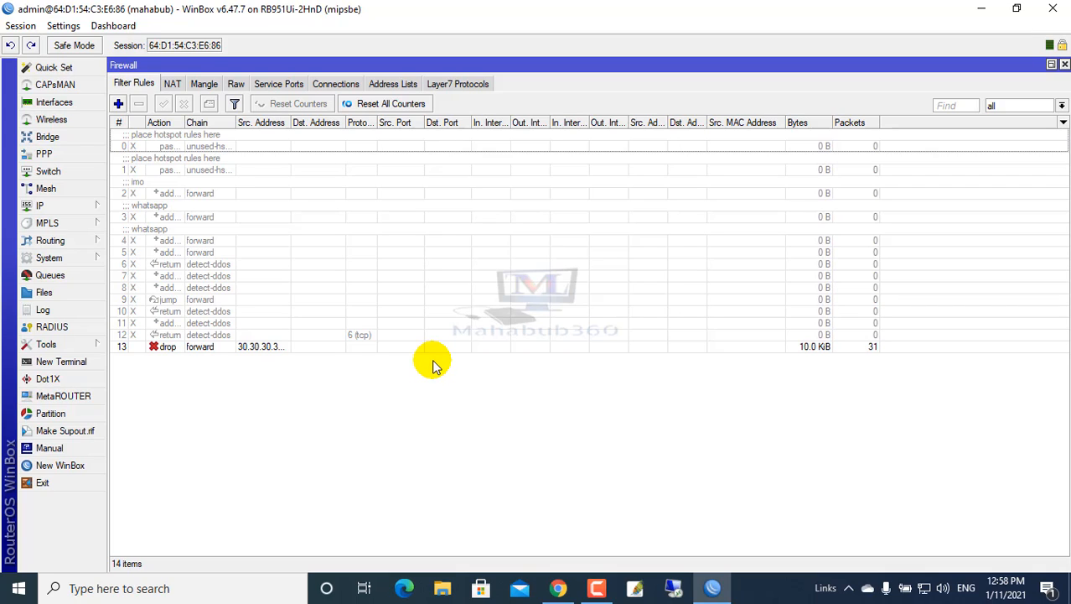
# Step: Switch to Chrome and load youtube.com in a new tab to test whether internet access is blocked
pyautogui.click(925, 588)
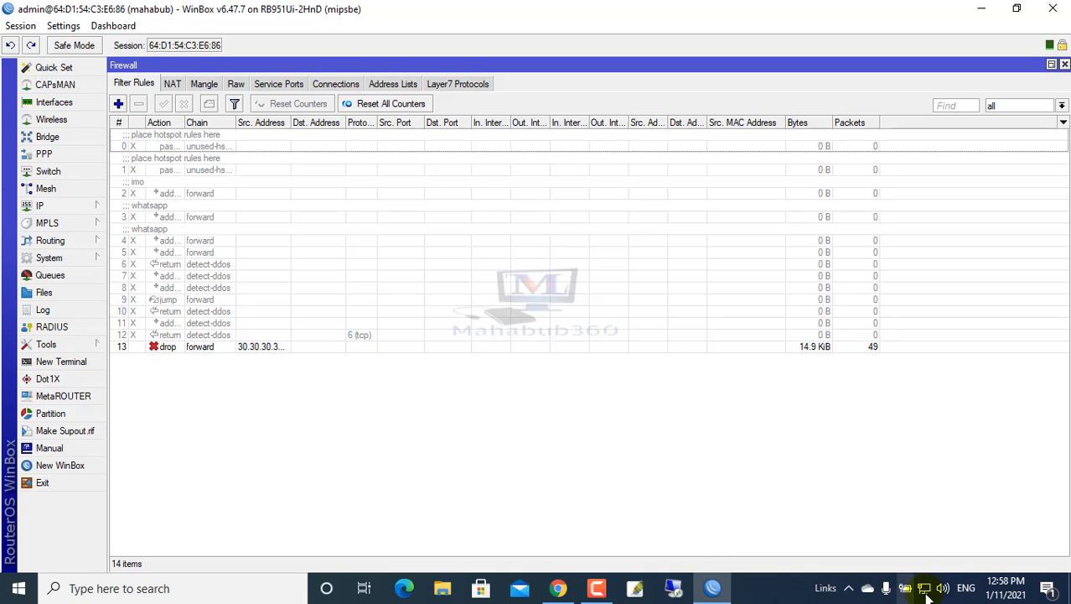
pyautogui.click(557, 587)
pyautogui.click(211, 13)
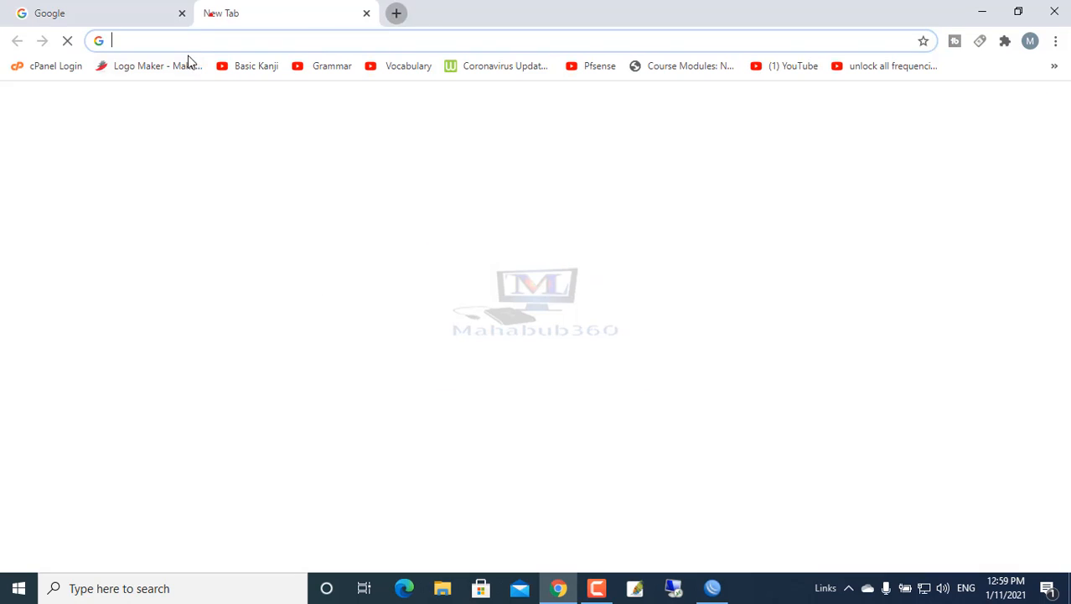
pyautogui.click(192, 41)
pyautogui.write('youtube.com')
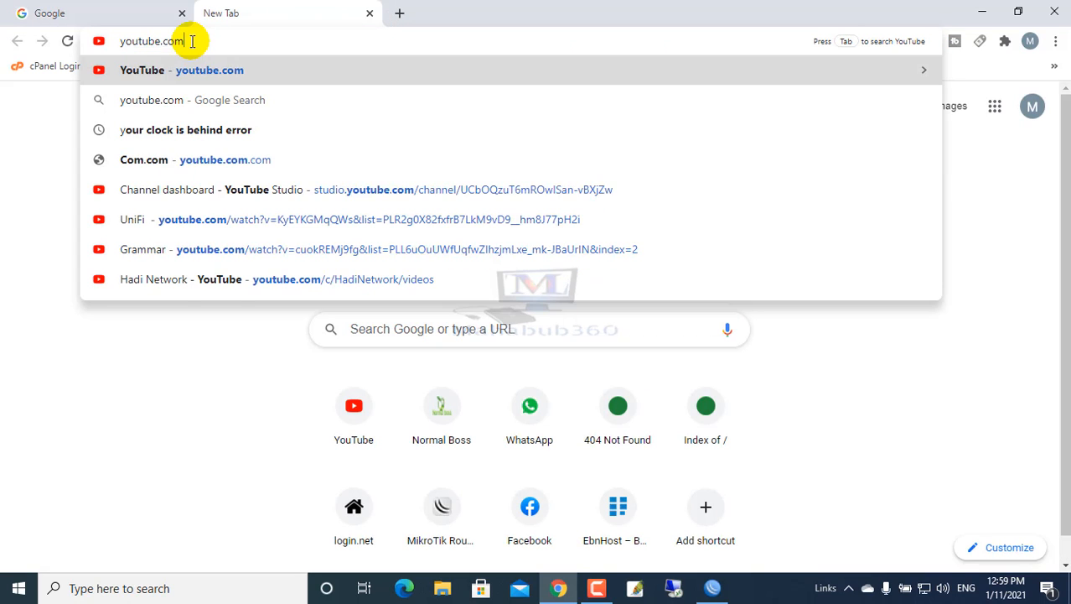
pyautogui.press('Return')
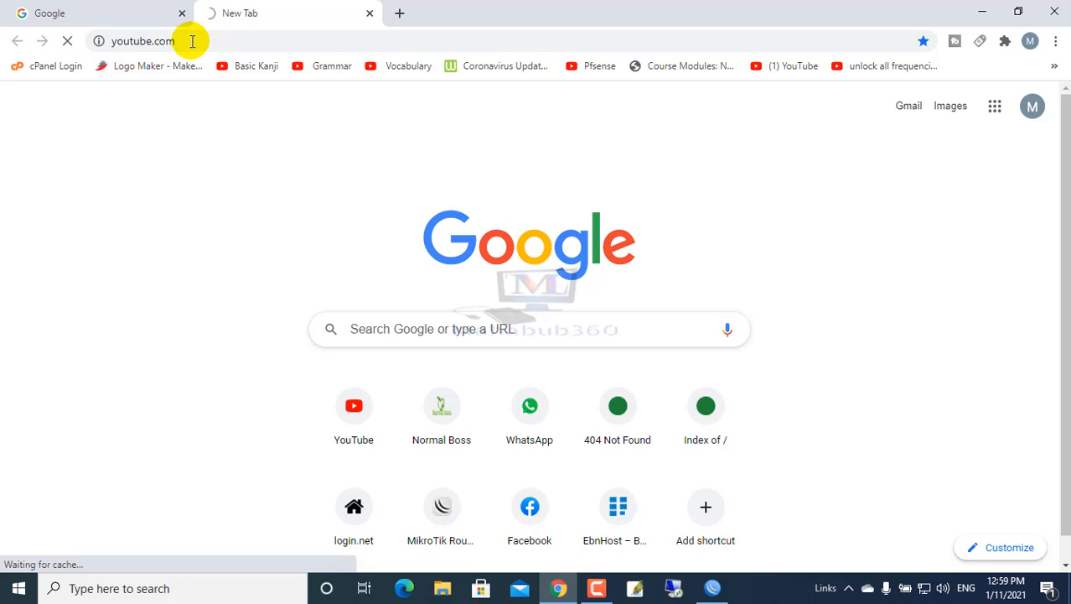
# Step: Load google.com in another new tab, check the youtube.com tab, and close the old Google tab
pyautogui.click(400, 12)
pyautogui.click(272, 40)
pyautogui.write('g')
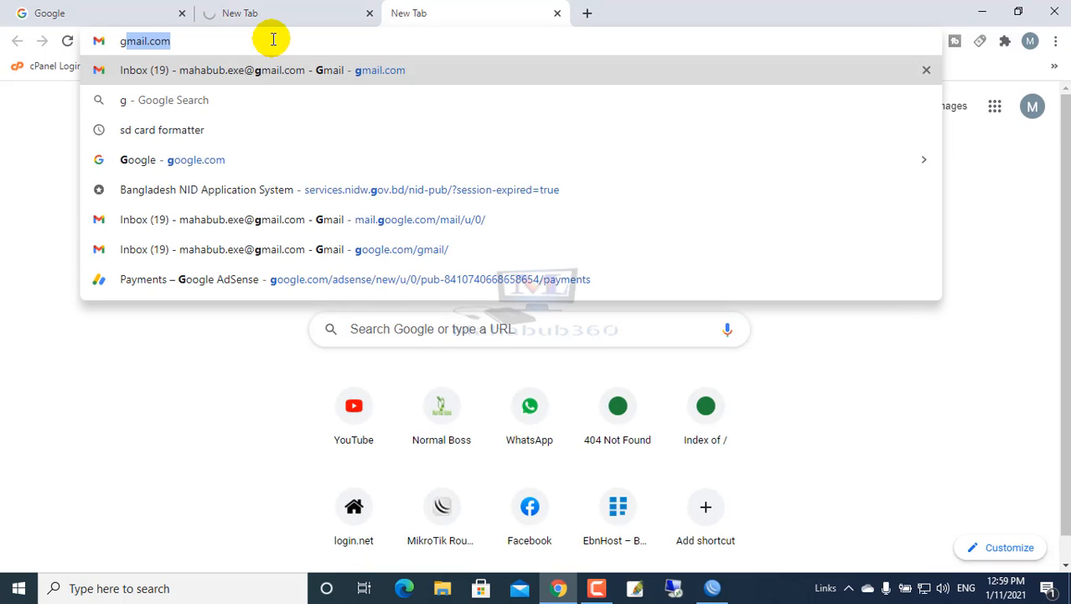
pyautogui.write('o')
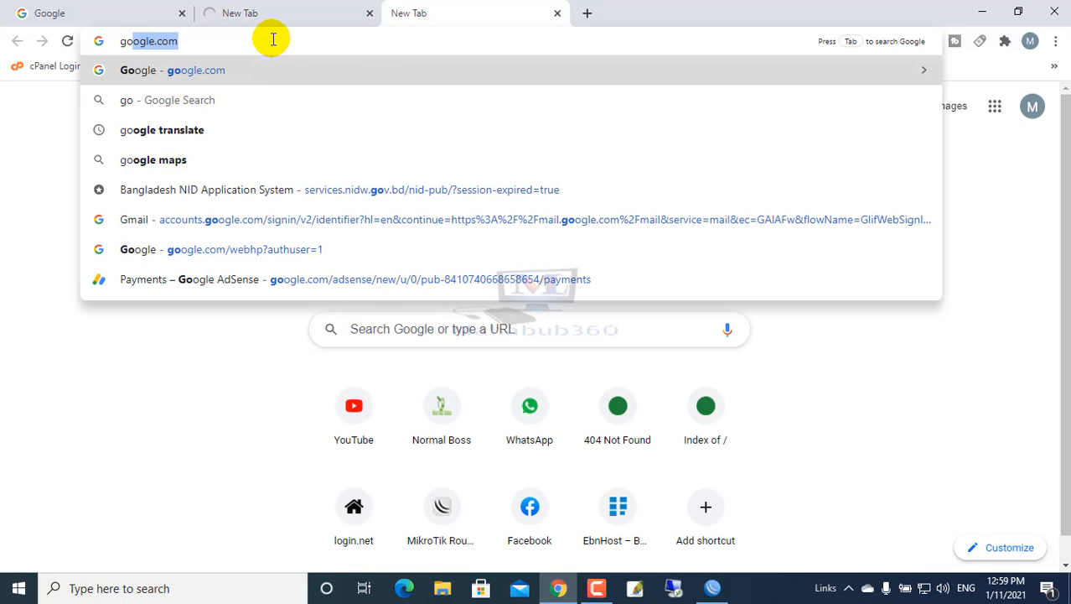
pyautogui.press('Right')
pyautogui.press('Return')
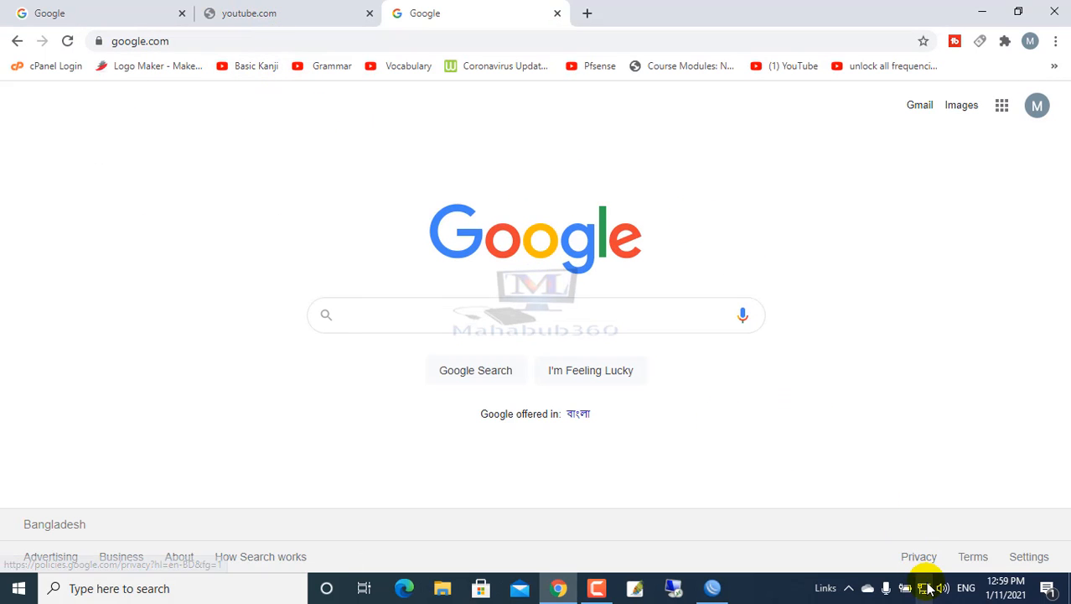
pyautogui.click(328, 11)
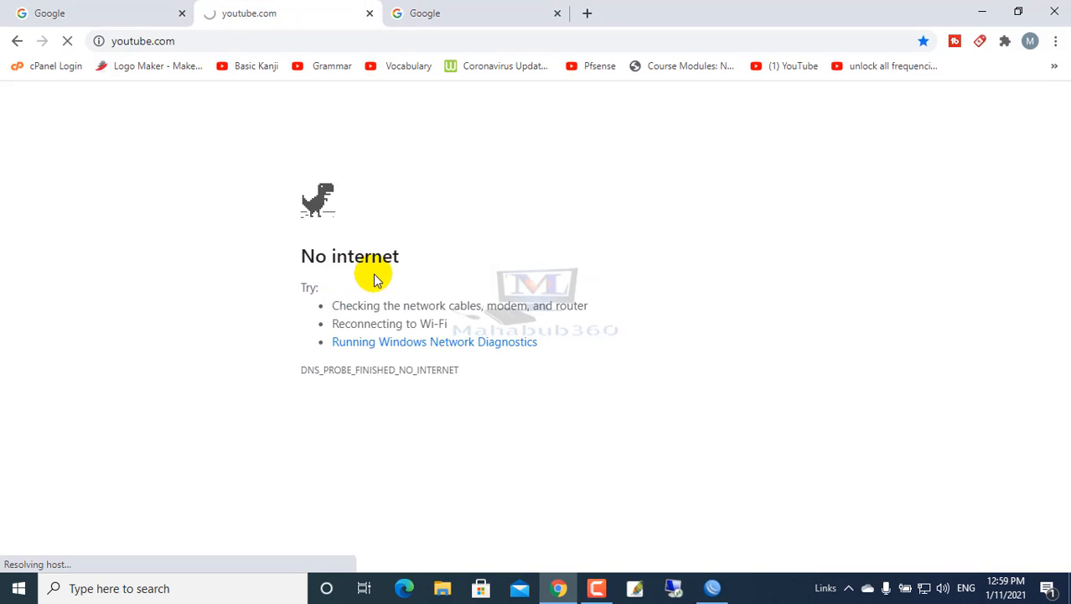
pyautogui.click(182, 13)
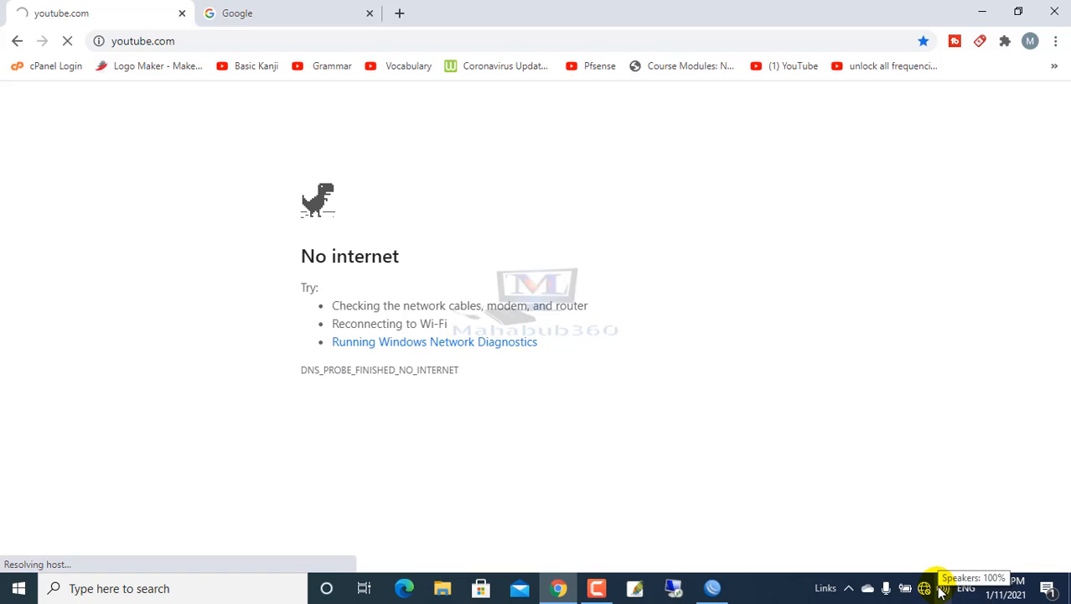
# Step: Switch back to WinBox and find the lease for 30.30.30.68 in the DHCP server's leases
pyautogui.click(713, 588)
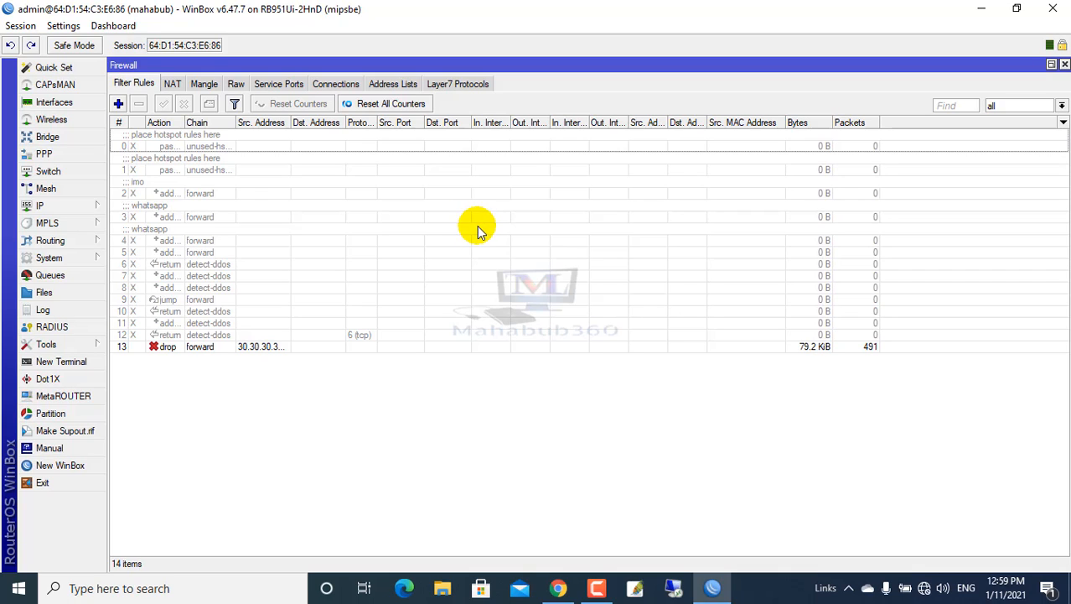
pyautogui.click(92, 210)
pyautogui.click(141, 251)
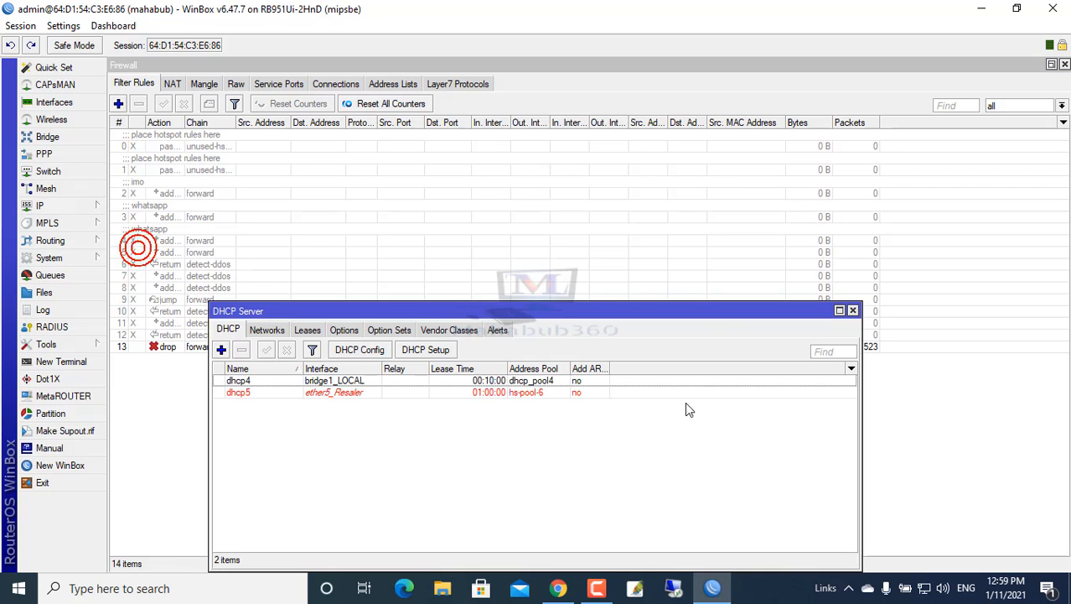
pyautogui.click(310, 329)
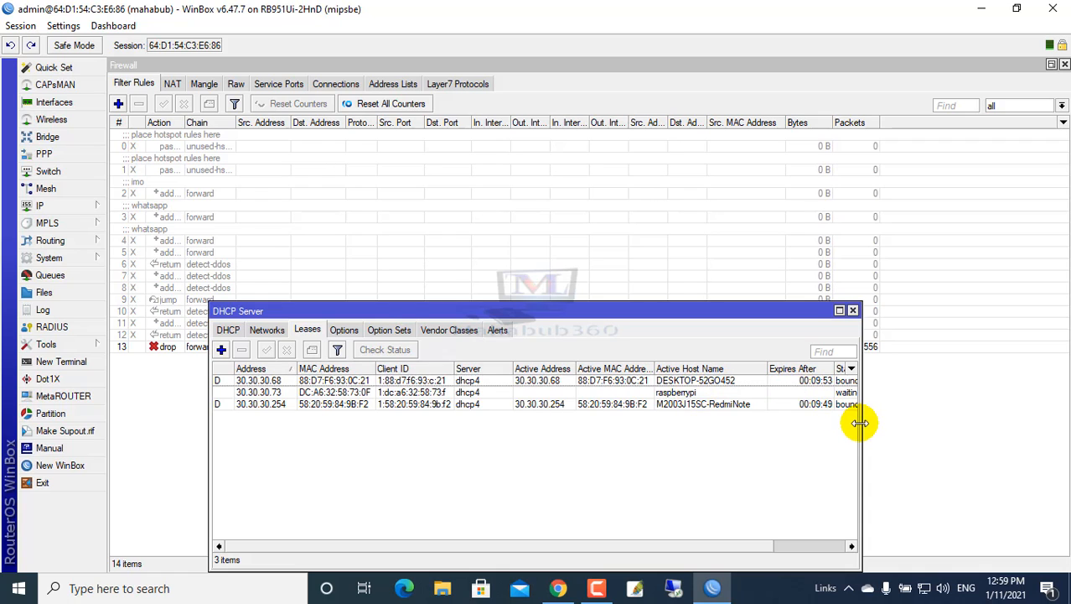
pyautogui.moveTo(860, 423); pyautogui.dragTo(1047, 419)
pyautogui.click(395, 380)
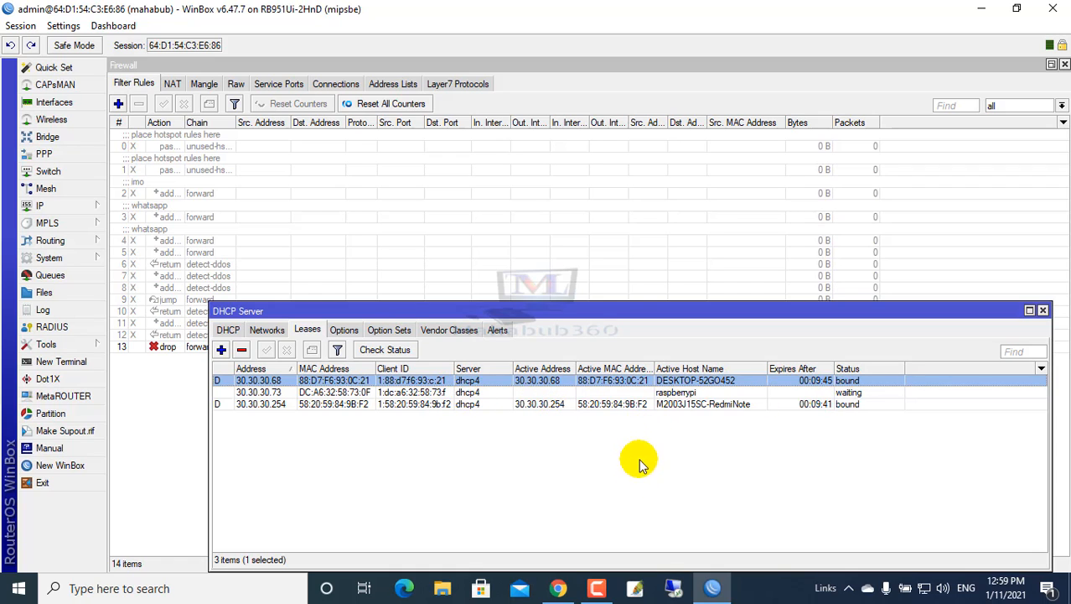
# Step: Switch to Chrome, replace the Google tab with a blank new tab, and recheck the youtube.com tab
pyautogui.click(558, 586)
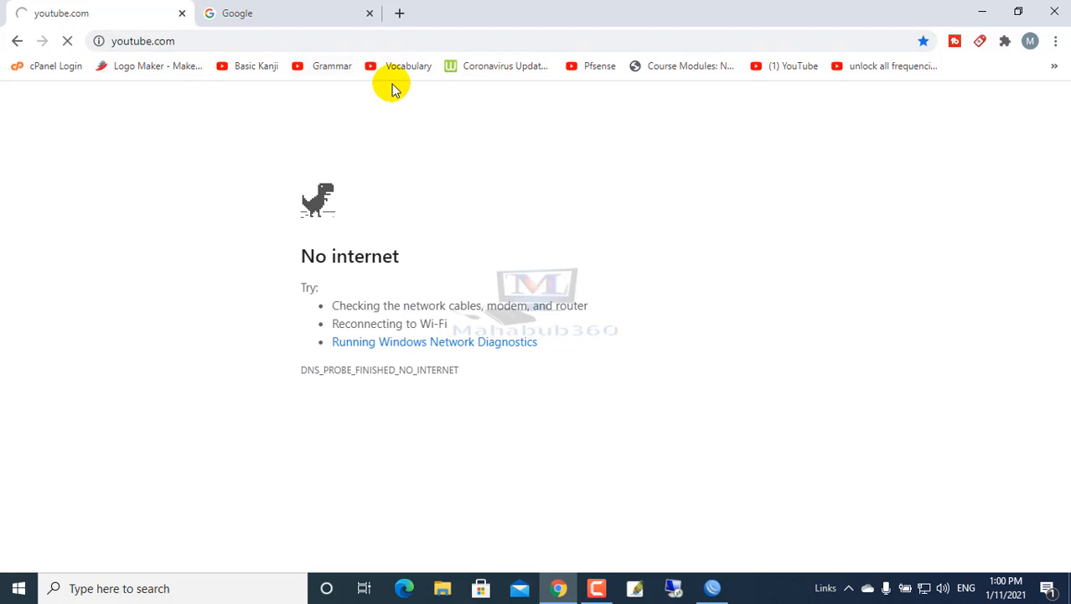
pyautogui.click(339, 14)
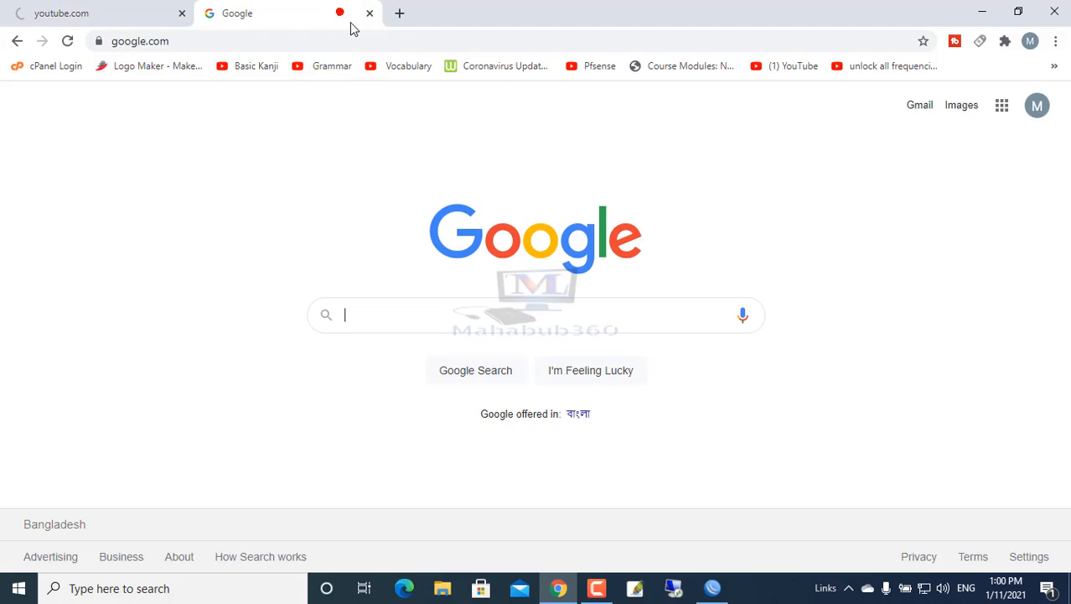
pyautogui.click(130, 15)
pyautogui.click(319, 12)
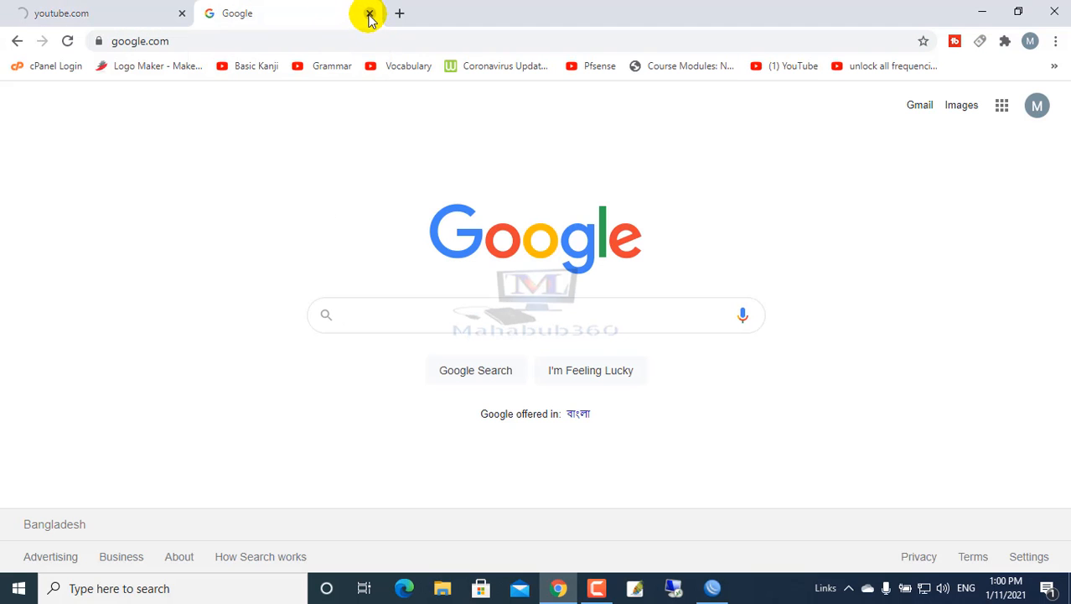
pyautogui.click(370, 16)
pyautogui.click(212, 14)
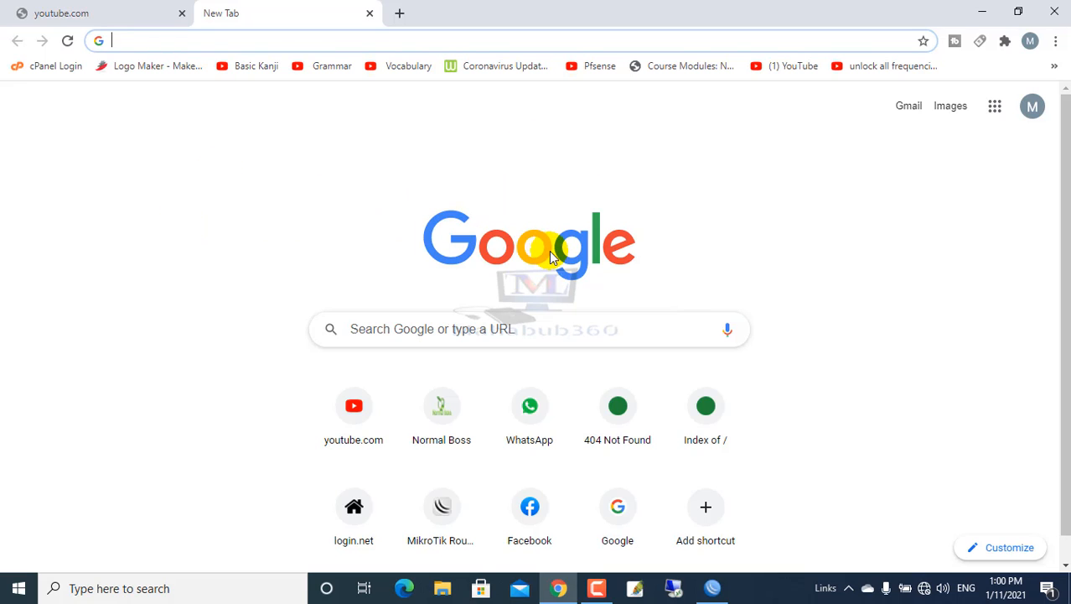
pyautogui.click(89, 15)
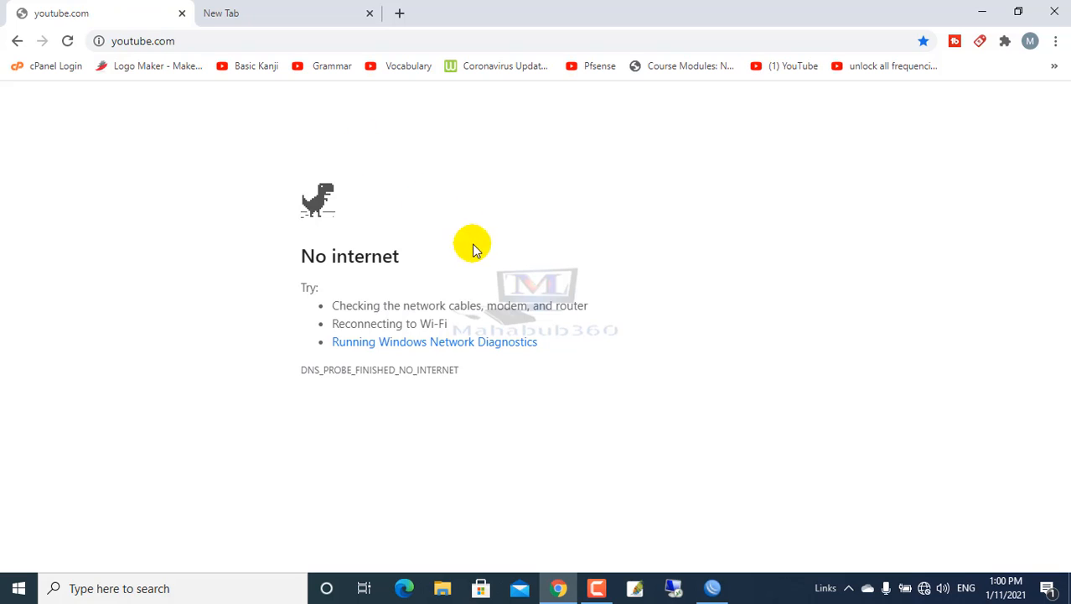
# Step: Switch to WinBox, copy the MAC address from the 30.30.30.68 DHCP lease, and close the lease details
pyautogui.click(712, 587)
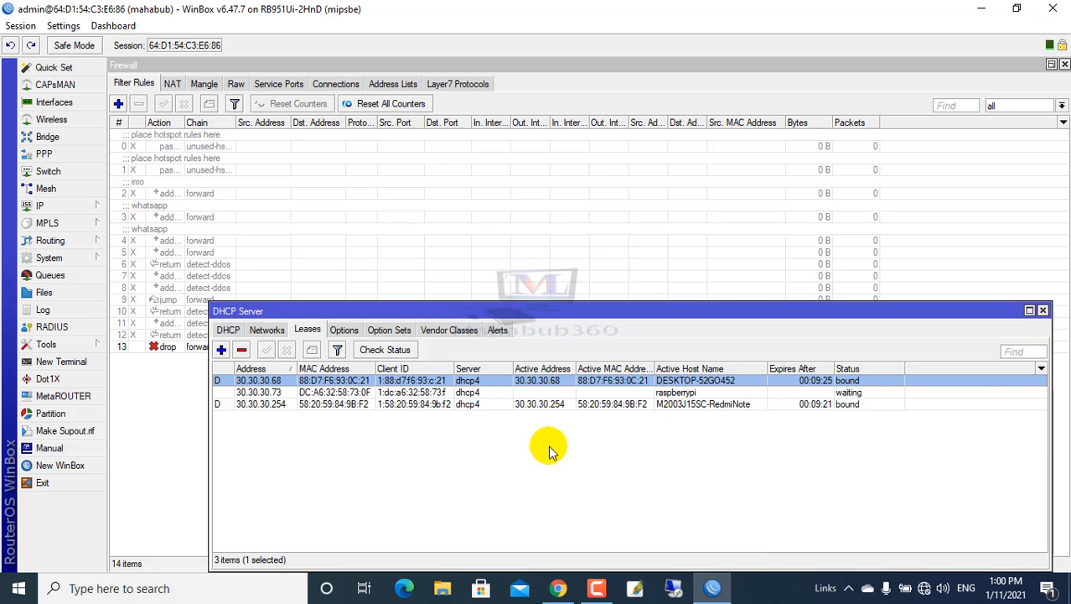
pyautogui.doubleClick(606, 380)
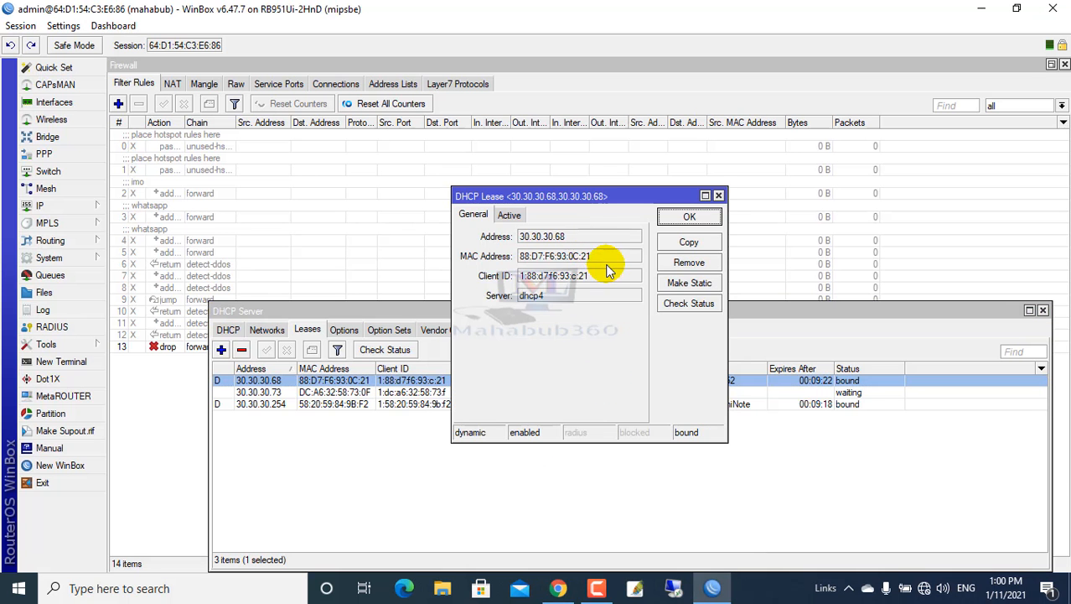
pyautogui.moveTo(606, 260); pyautogui.dragTo(524, 257)
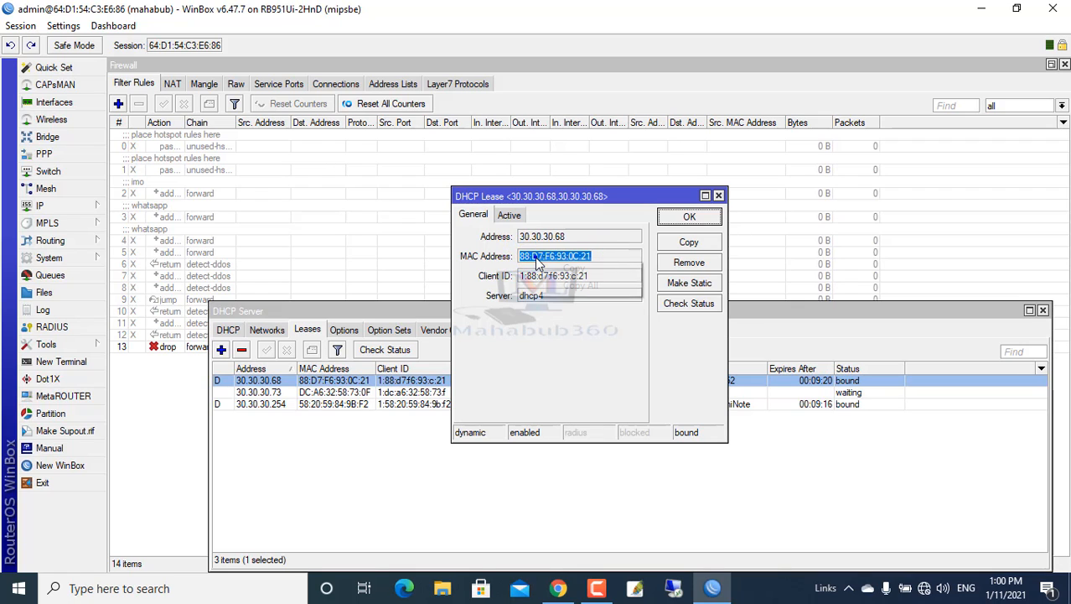
pyautogui.rightClick(544, 262)
pyautogui.click(574, 268)
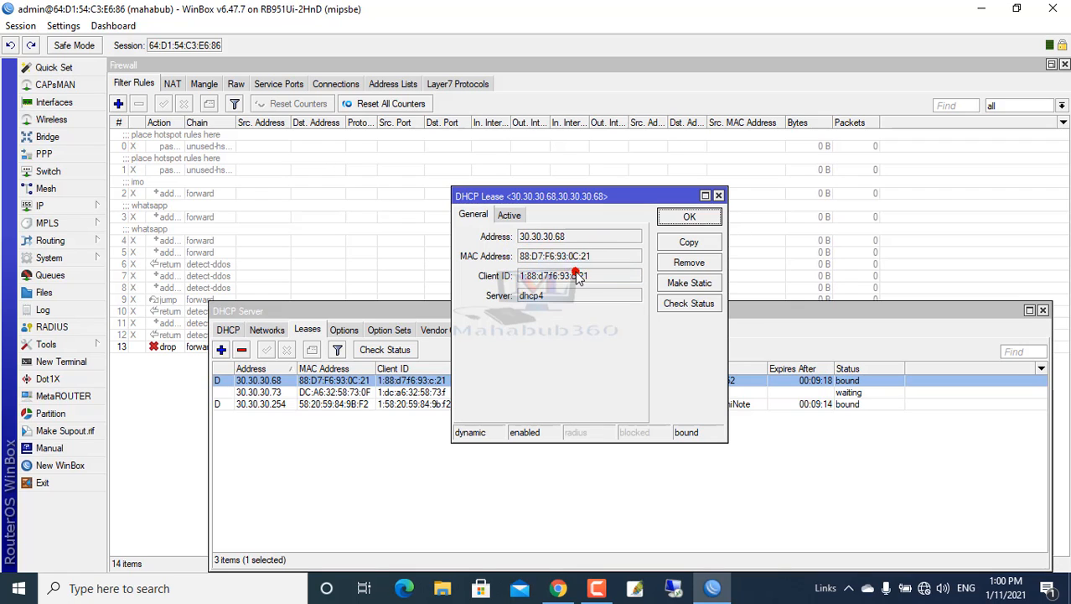
pyautogui.click(718, 197)
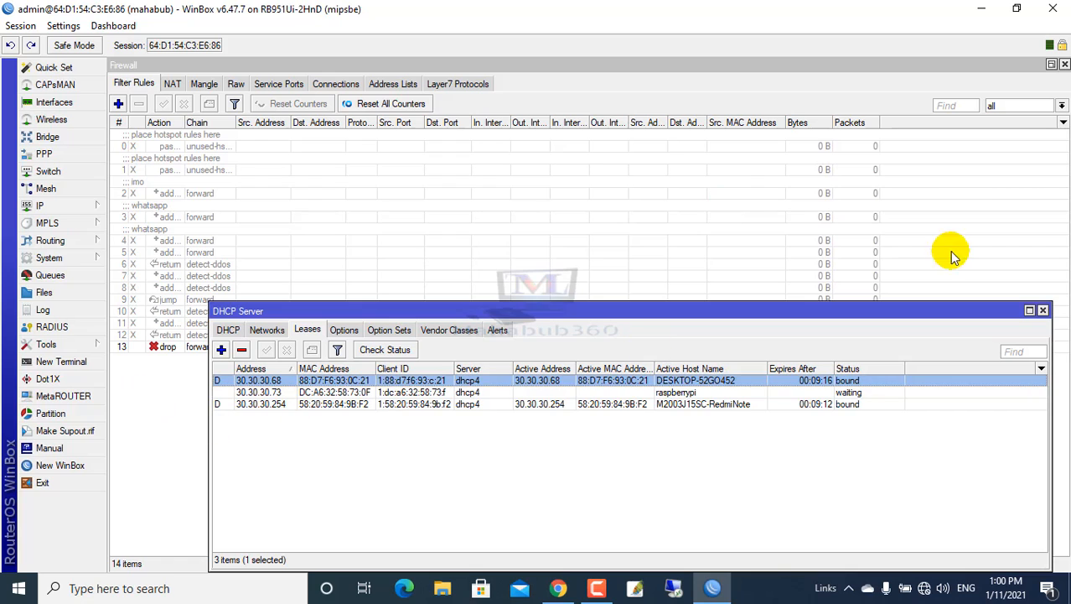
# Step: Start a new firewall filter rule and set its source MAC address to the copied 88:D7:F6:93:0C:21
pyautogui.click(81, 206)
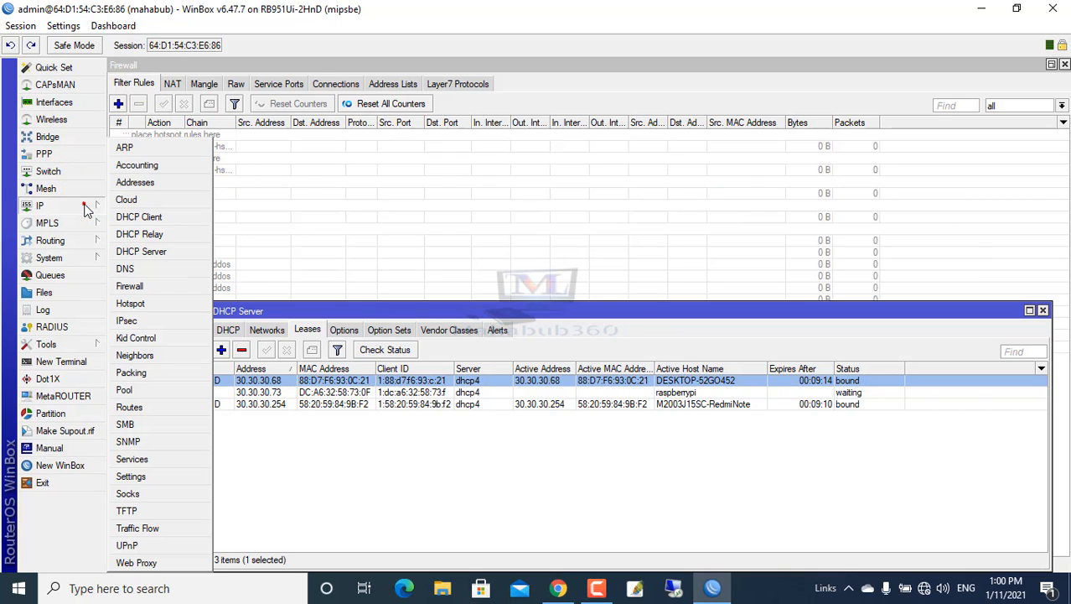
pyautogui.click(127, 286)
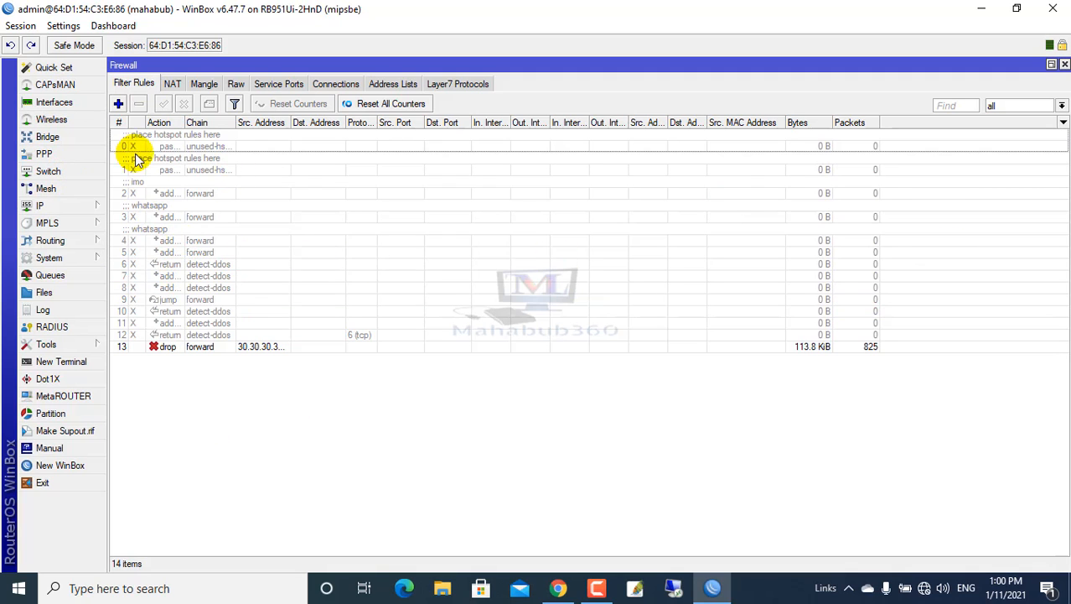
pyautogui.click(118, 103)
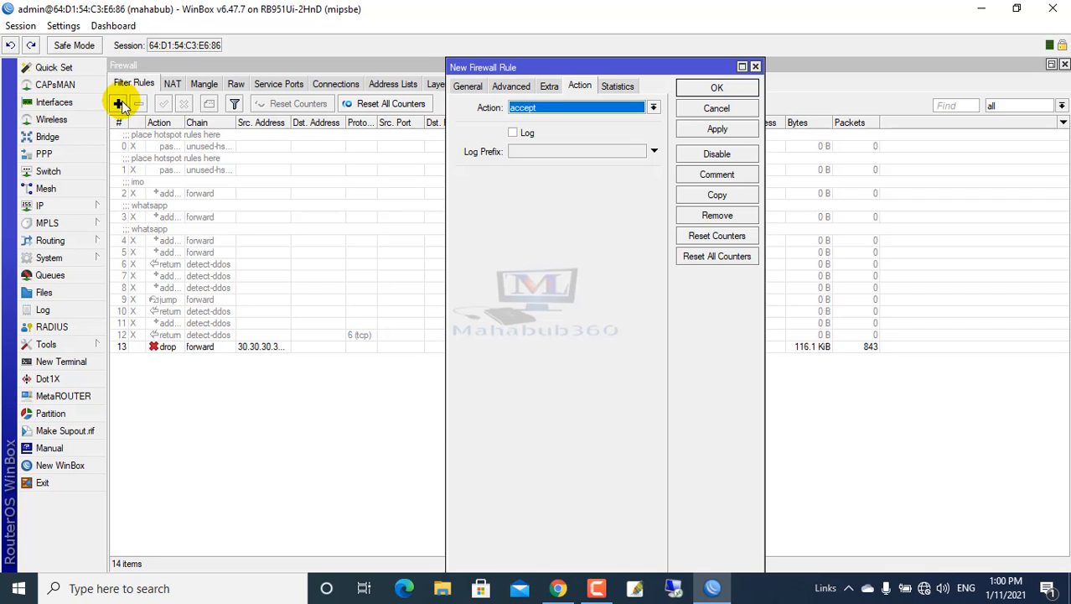
pyautogui.click(468, 87)
pyautogui.click(507, 88)
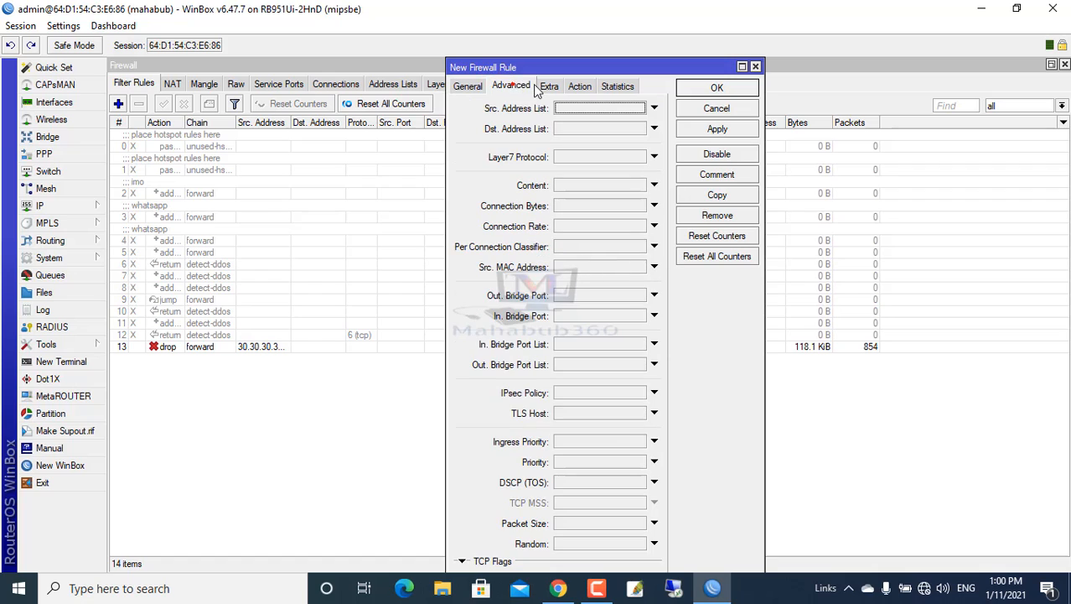
pyautogui.click(567, 271)
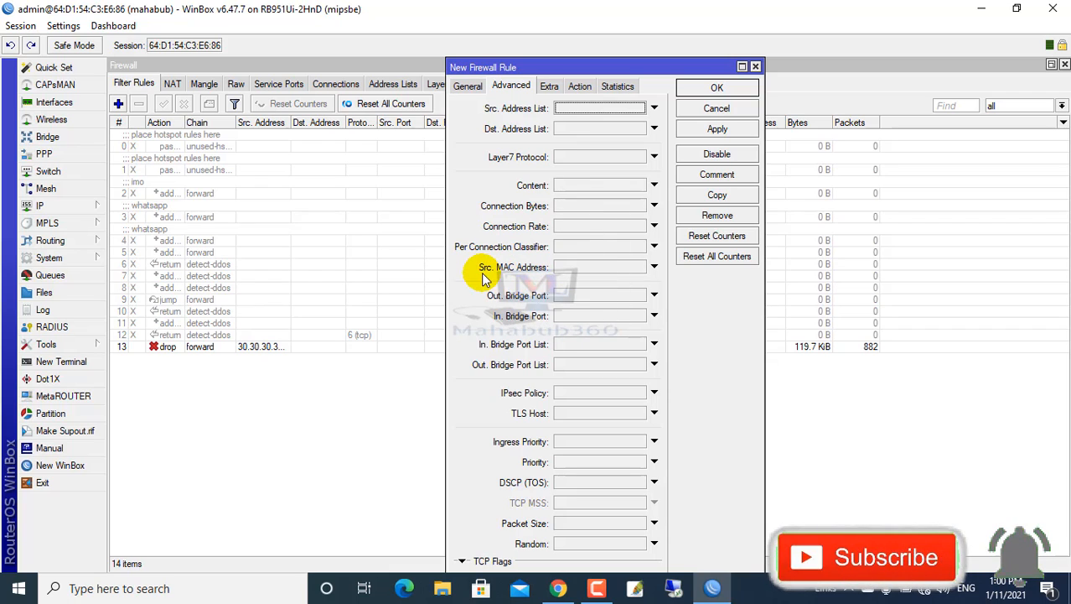
pyautogui.click(570, 269)
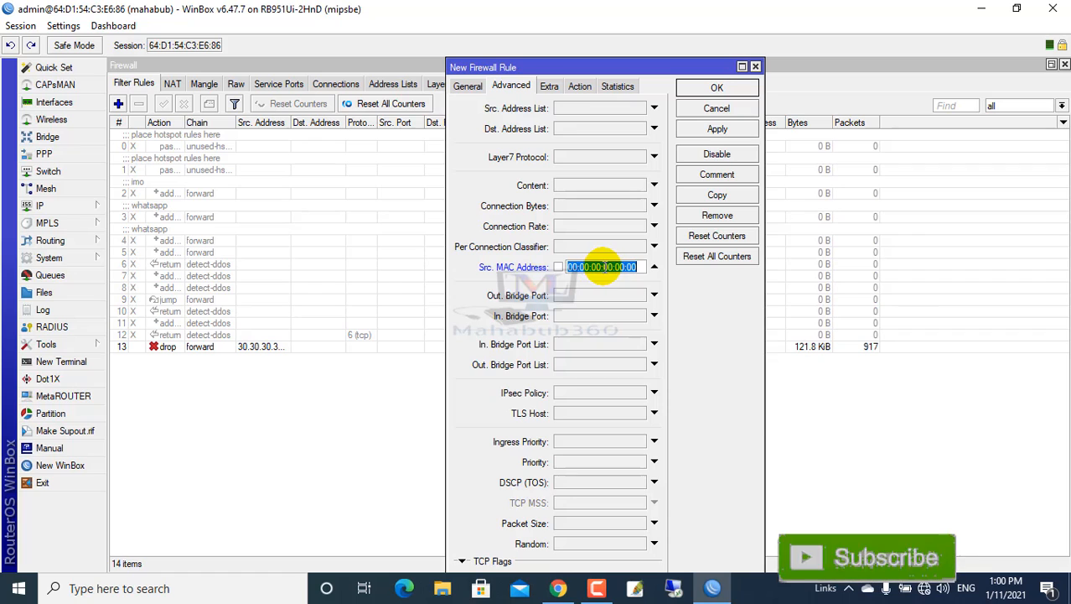
pyautogui.hotkey('ctrl', 'v')
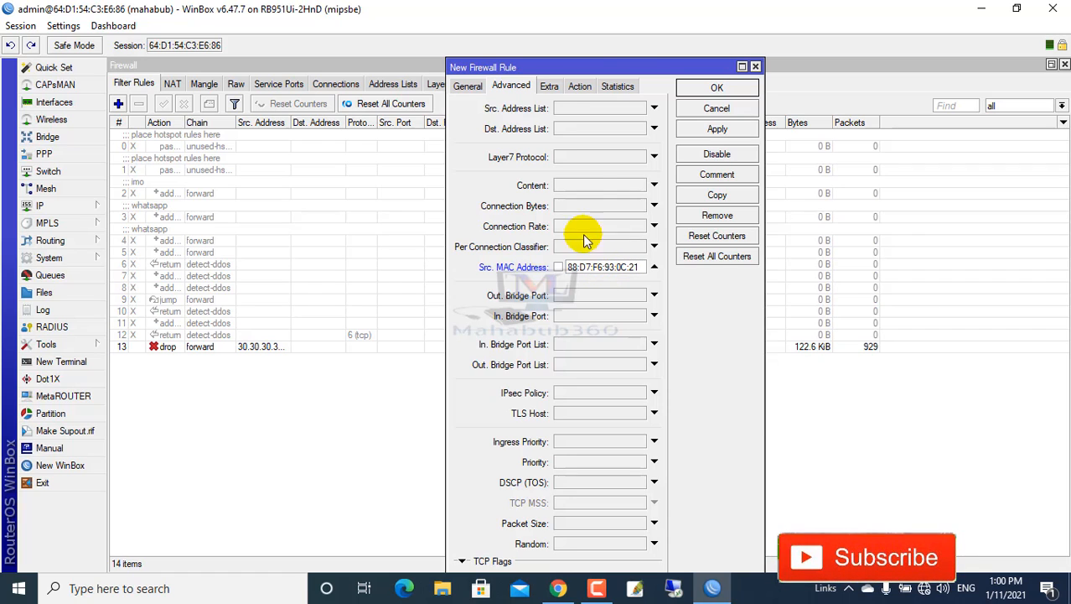
# Step: Keep the new rule's action as accept, apply it, and save the rule
pyautogui.click(580, 86)
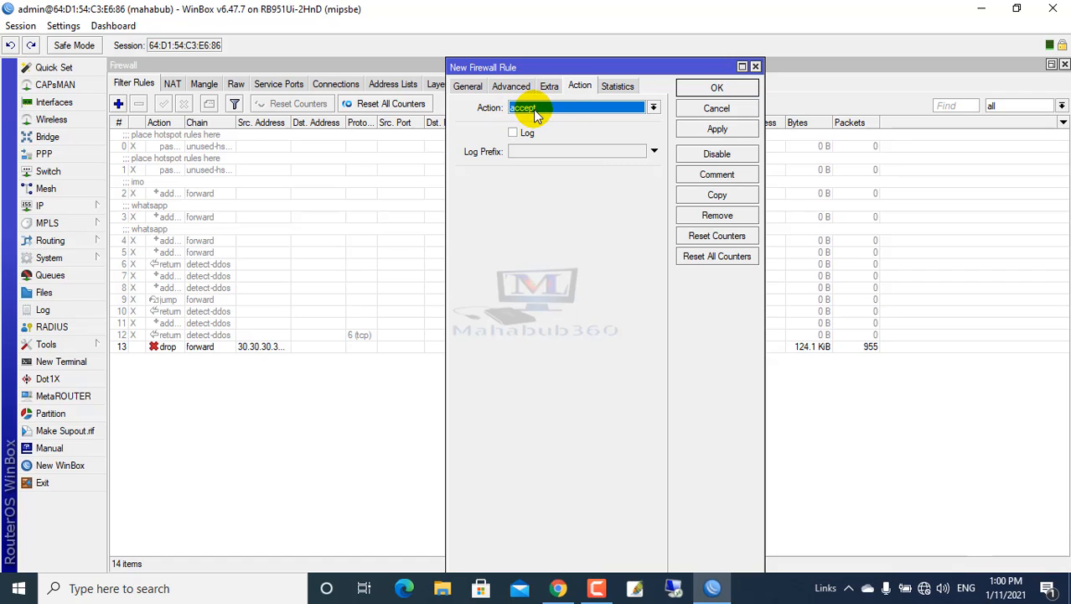
pyautogui.click(699, 129)
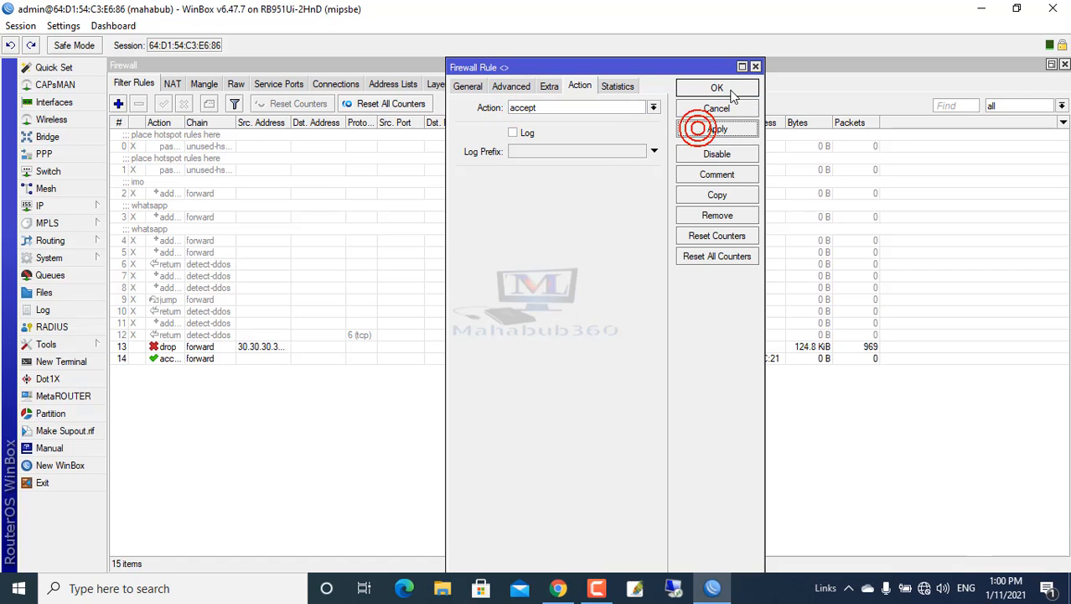
pyautogui.click(717, 87)
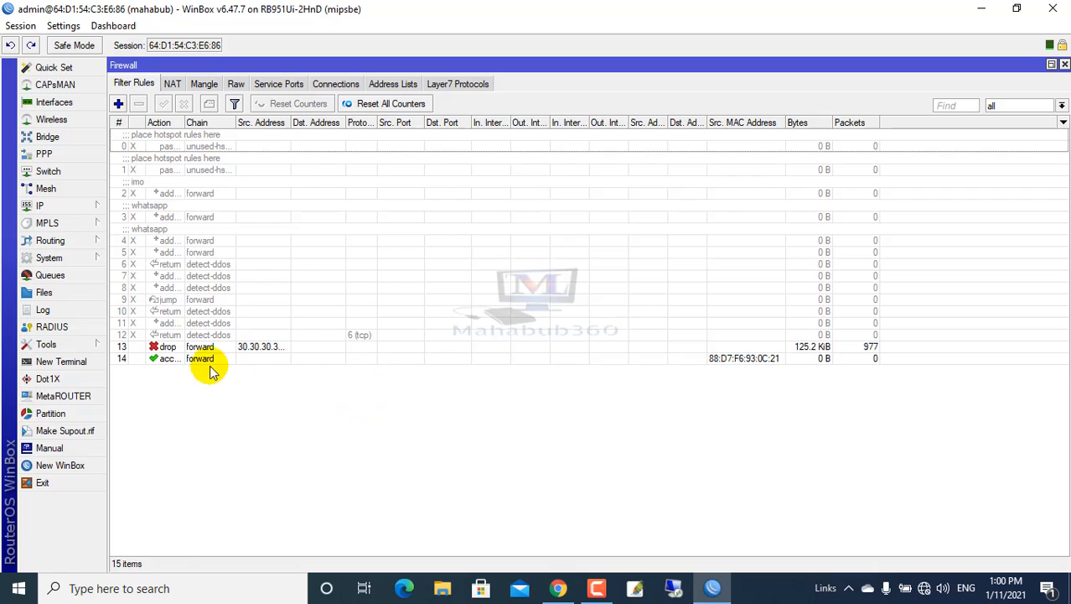
# Step: Move the accept rule for the MAC address above the forward drop rule in the filter list
pyautogui.click(198, 361)
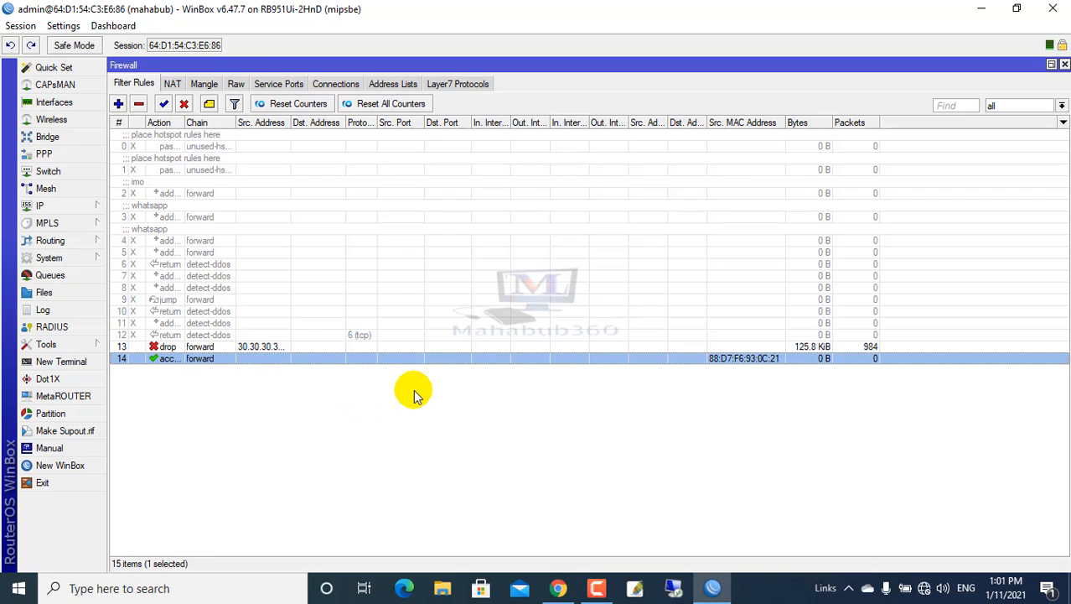
pyautogui.click(215, 347)
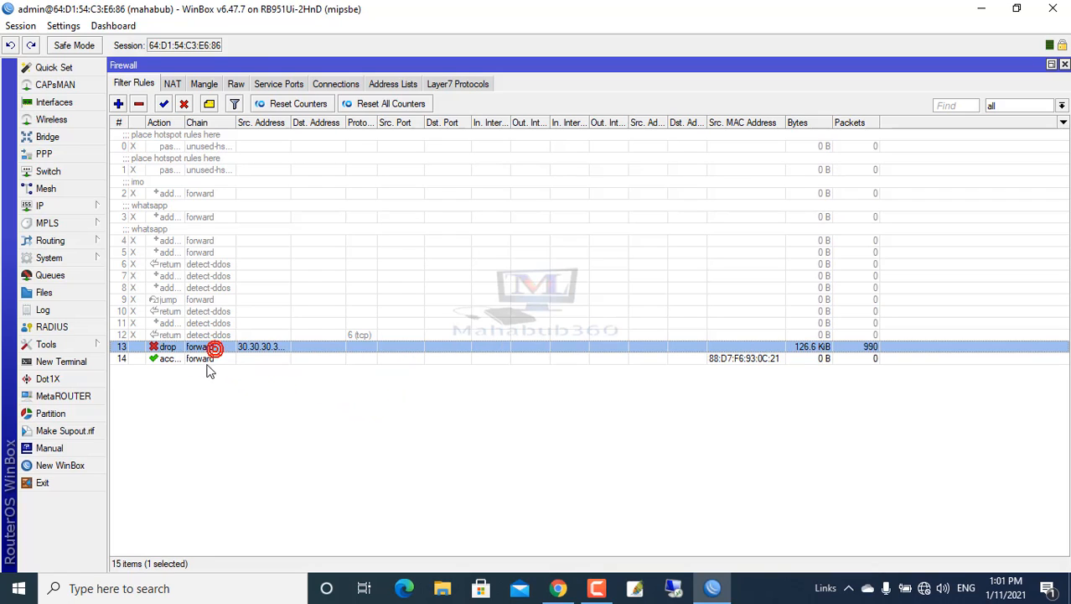
pyautogui.click(206, 360)
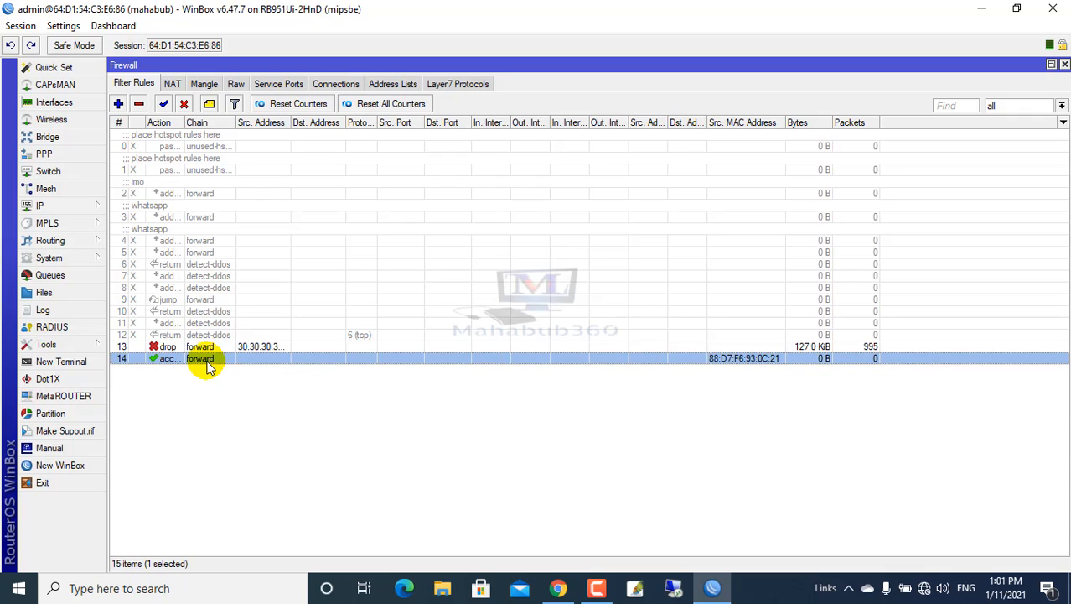
pyautogui.moveTo(208, 361); pyautogui.dragTo(188, 344)
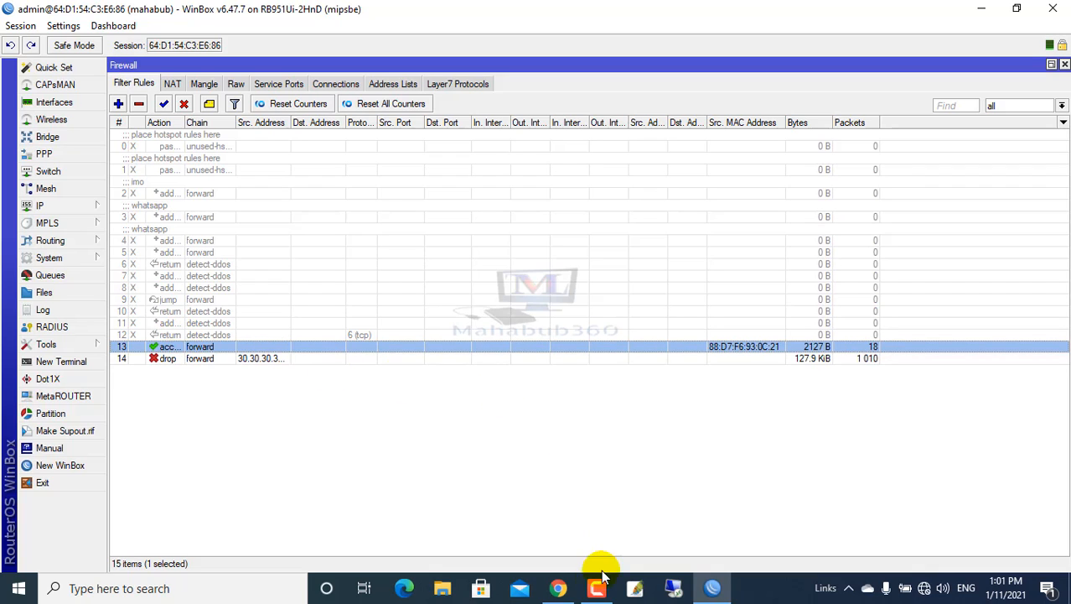
# Step: Switch to Chrome and reload the youtube.com tab to test the computer's internet access
pyautogui.click(558, 587)
pyautogui.click(285, 13)
pyautogui.click(113, 15)
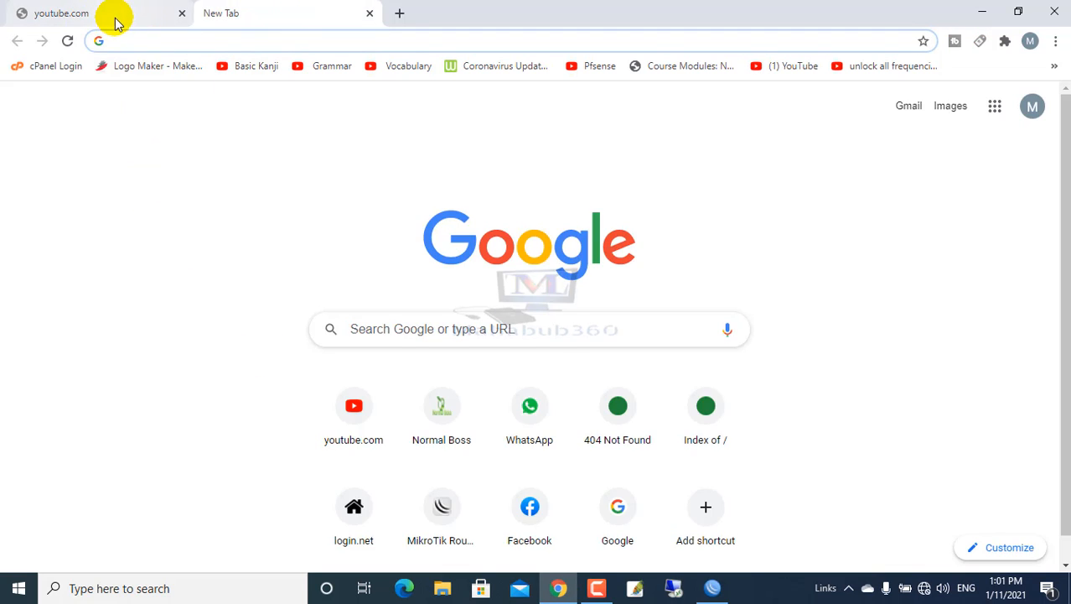
pyautogui.click(69, 43)
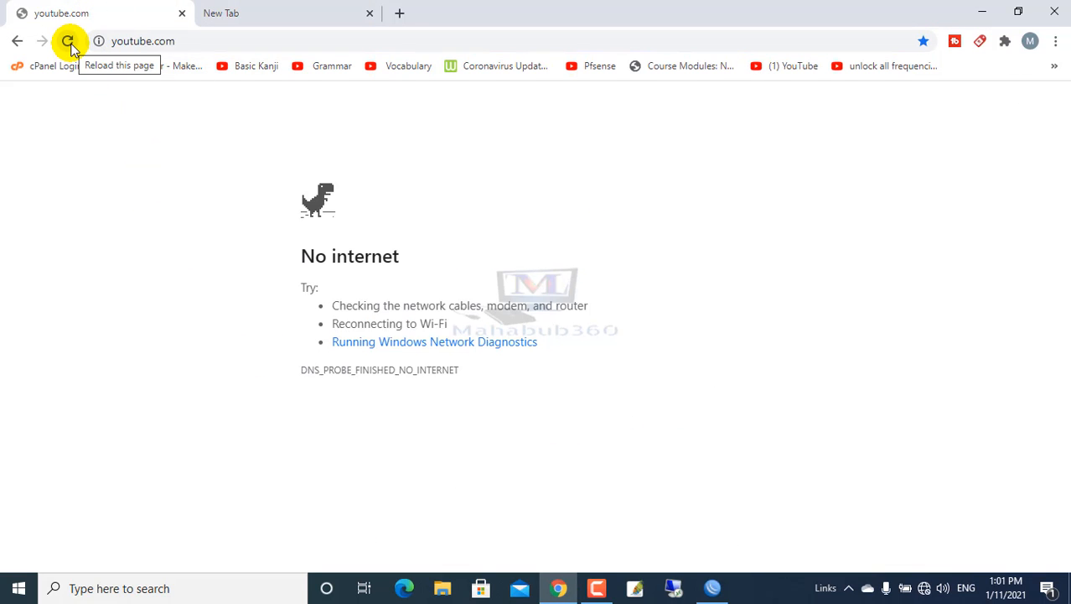
pyautogui.click(69, 42)
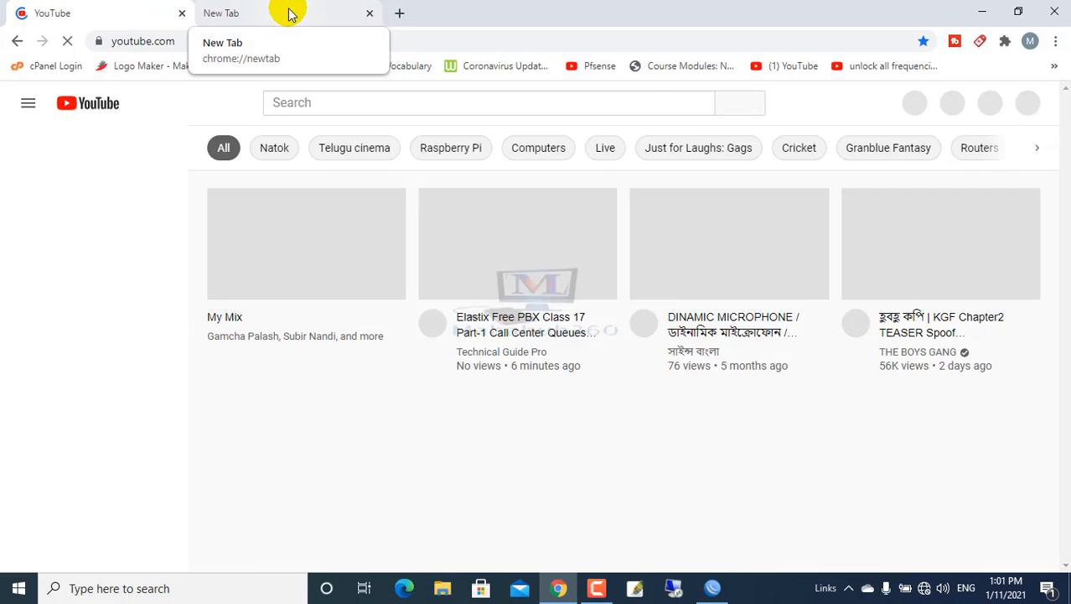
# Step: Load google.com in the blank new tab
pyautogui.click(286, 12)
pyautogui.click(264, 47)
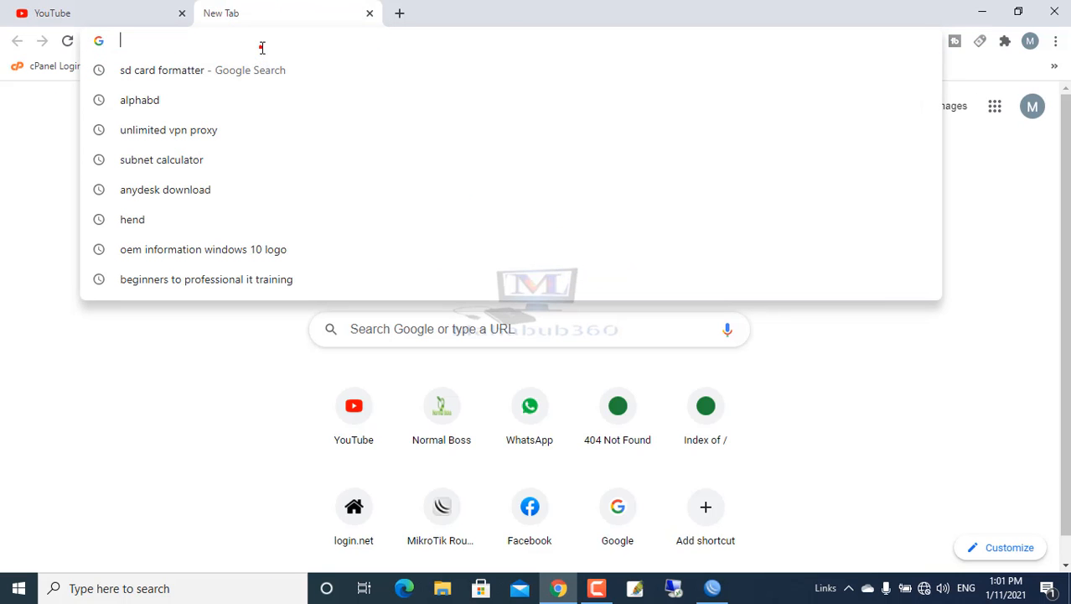
pyautogui.write('g')
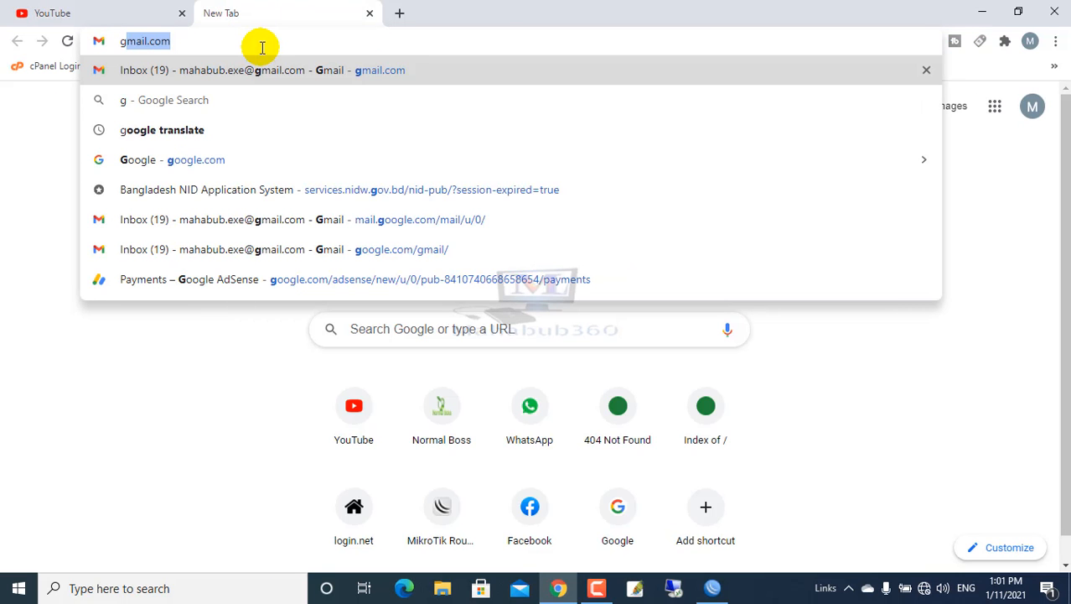
pyautogui.write('oogle.com')
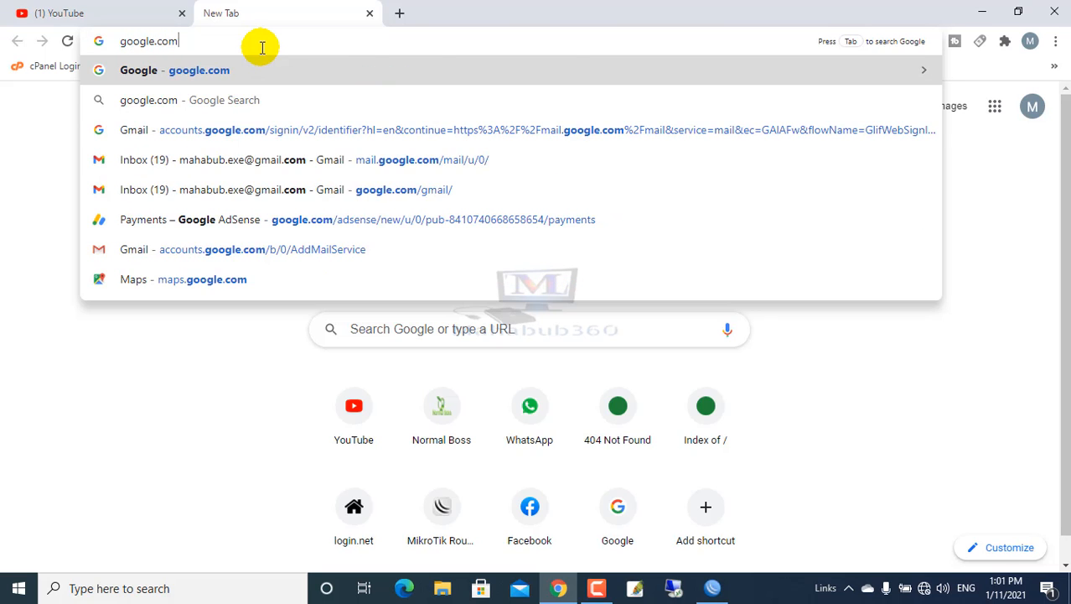
pyautogui.press('Return')
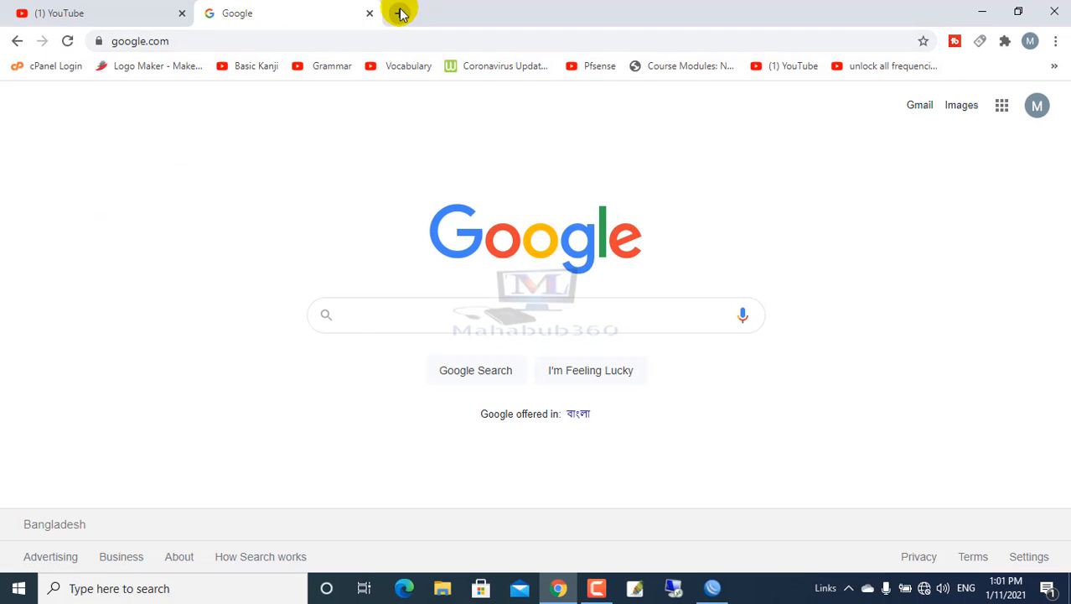
# Step: Search for alphabd in another new tab and open the alpha.net.bd result
pyautogui.click(400, 13)
pyautogui.click(296, 40)
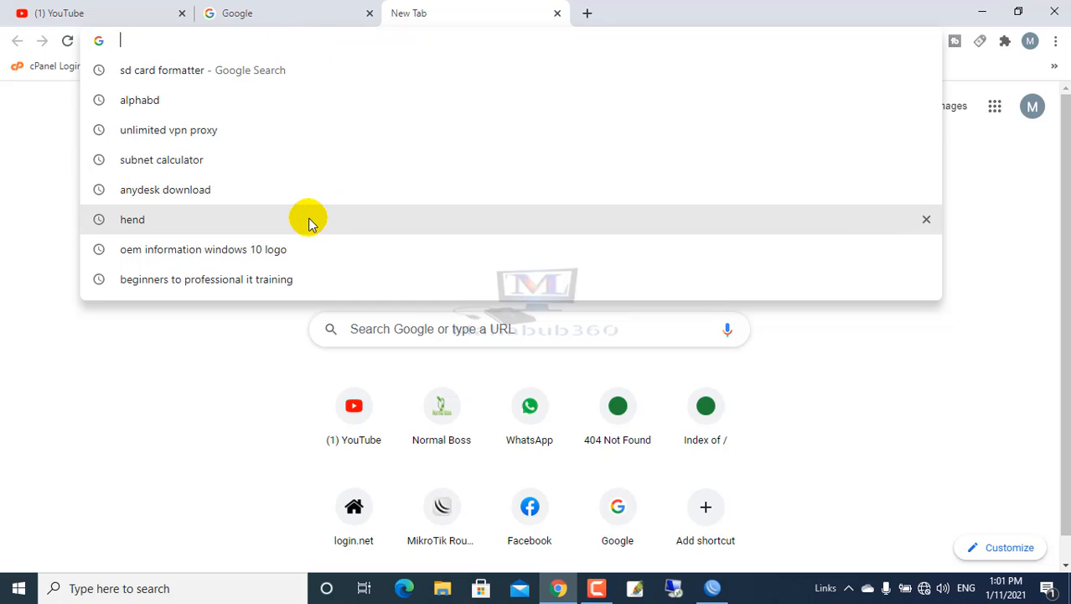
pyautogui.click(135, 104)
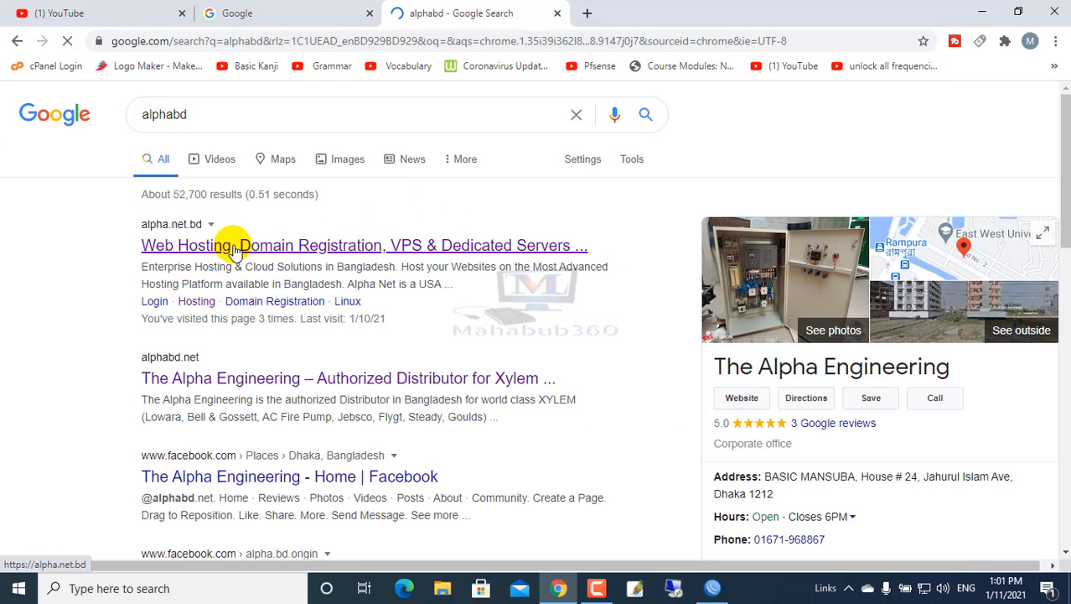
pyautogui.click(232, 243)
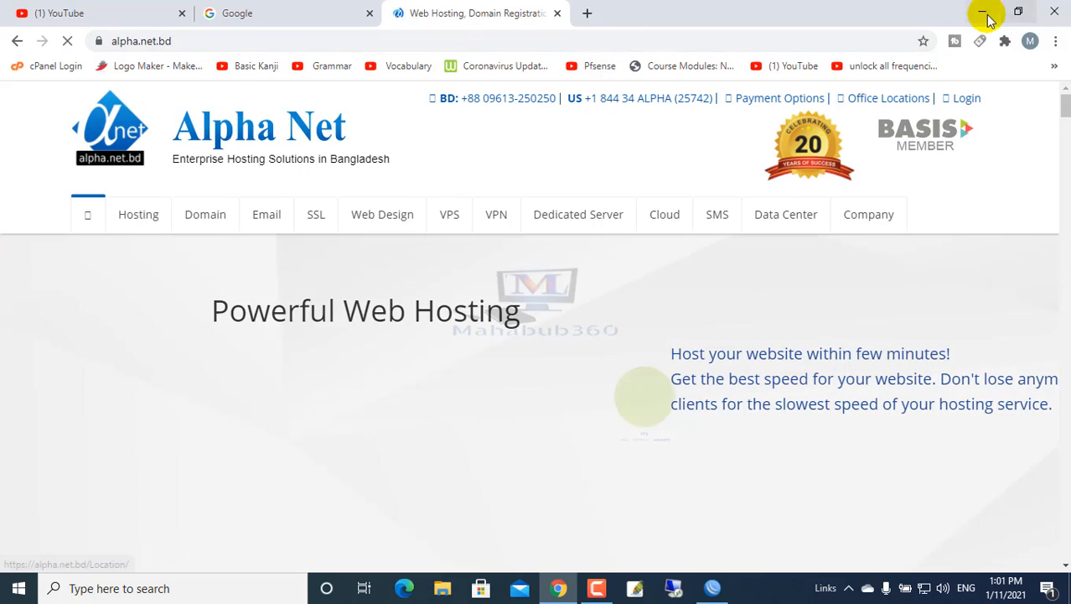
# Step: Return to WinBox, open the DHCP lease details for 30.30.30.68, and copy its MAC address
pyautogui.click(982, 12)
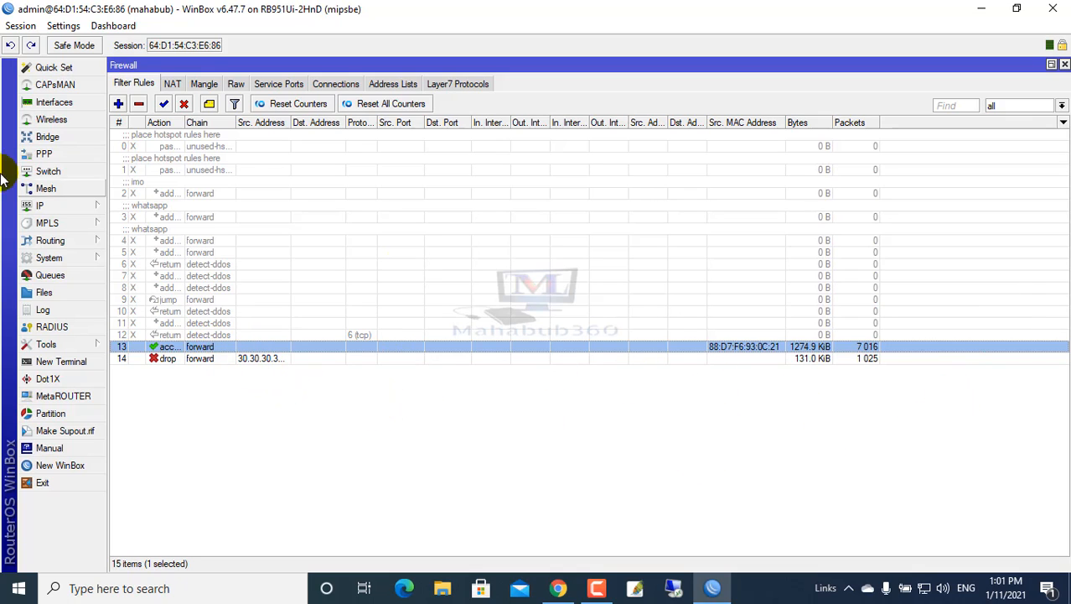
pyautogui.click(84, 206)
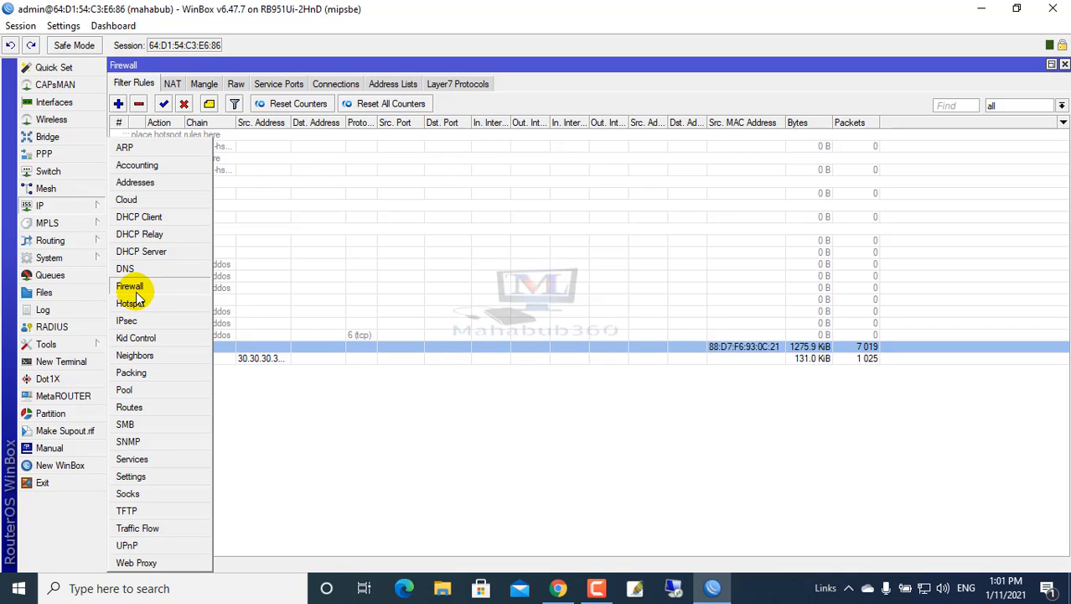
pyautogui.click(155, 253)
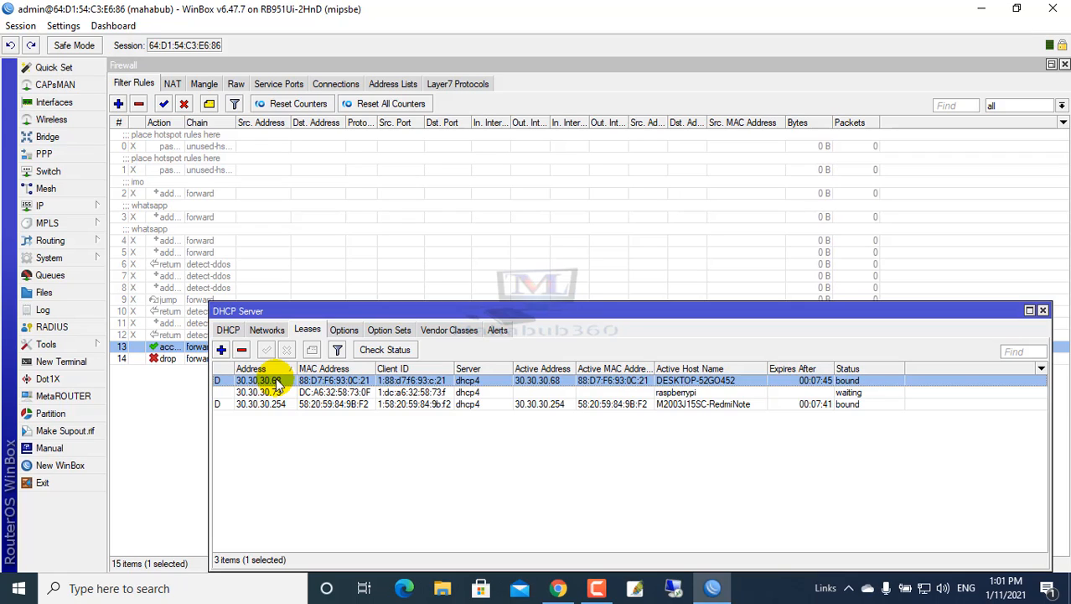
pyautogui.doubleClick(348, 384)
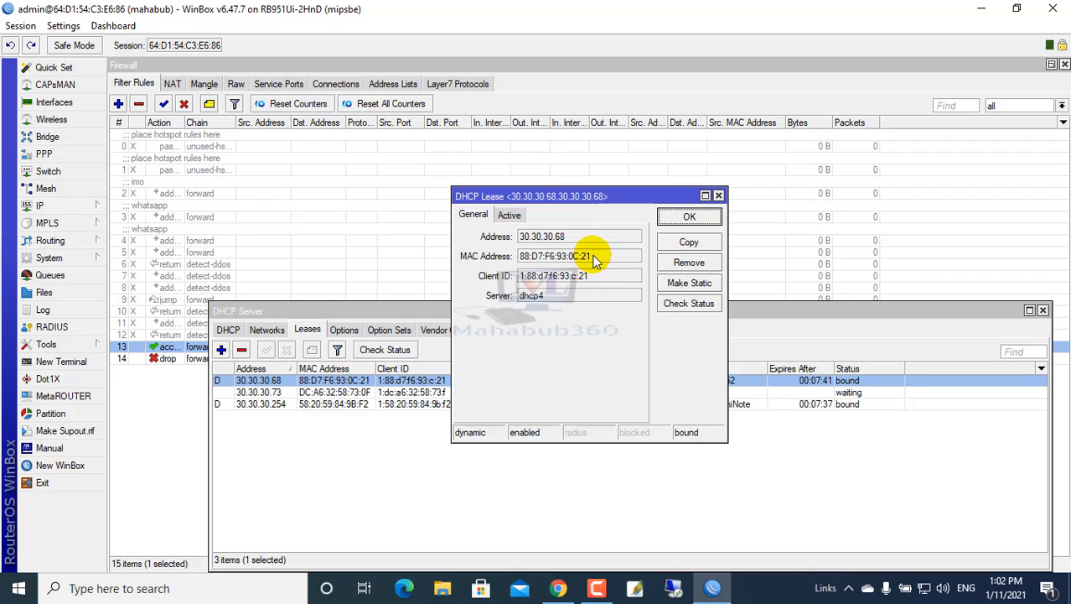
pyautogui.moveTo(591, 255); pyautogui.dragTo(517, 262)
pyautogui.rightClick(556, 255)
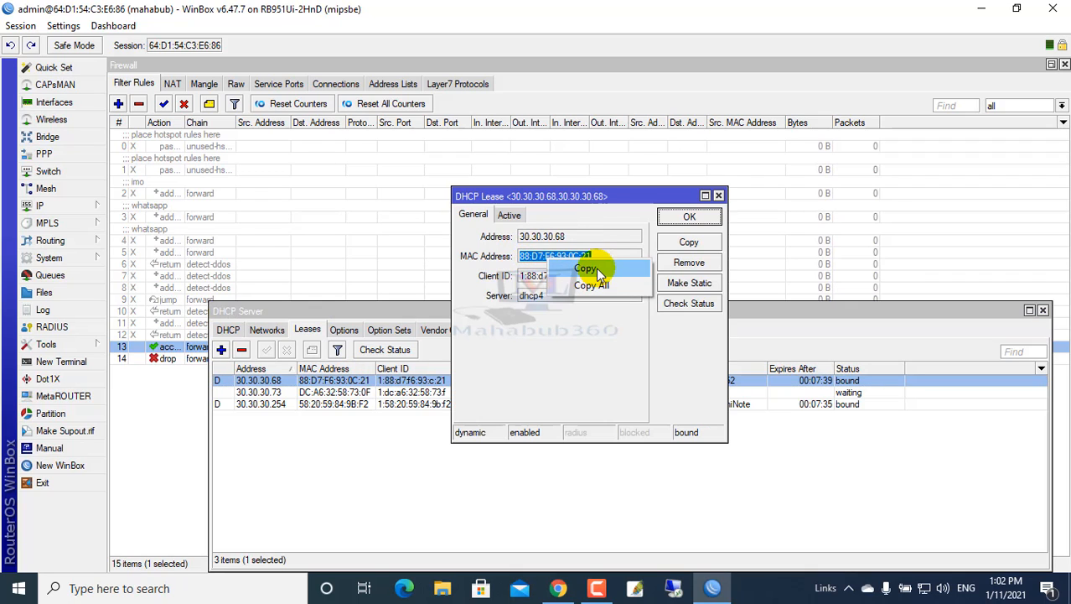
pyautogui.click(597, 272)
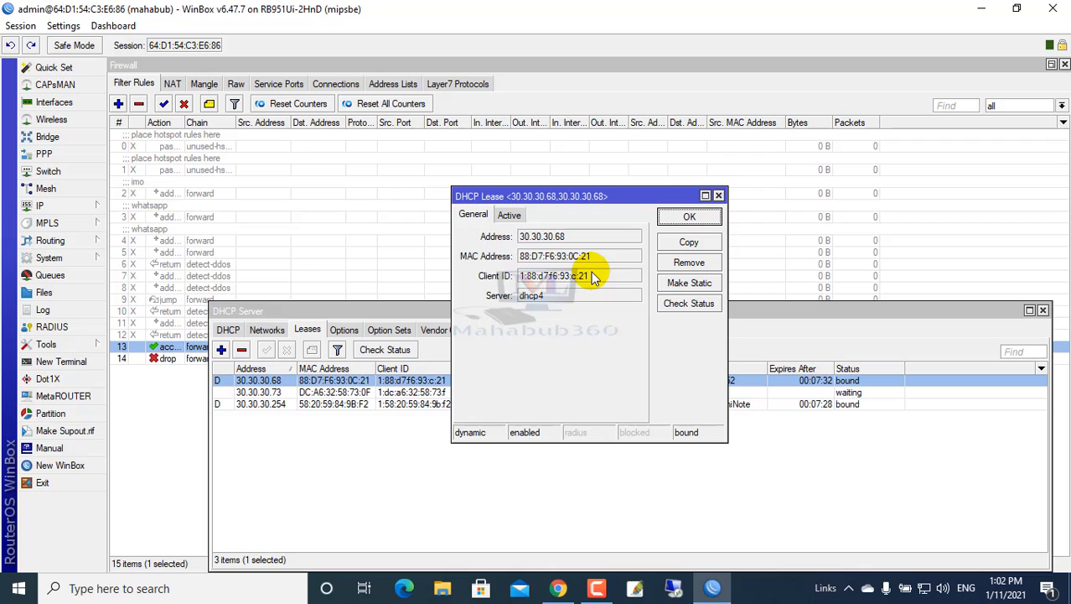
# Step: Close the lease details and DHCP Server windows, and widen the Action column of the filter rules list
pyautogui.moveTo(592, 256); pyautogui.dragTo(477, 256)
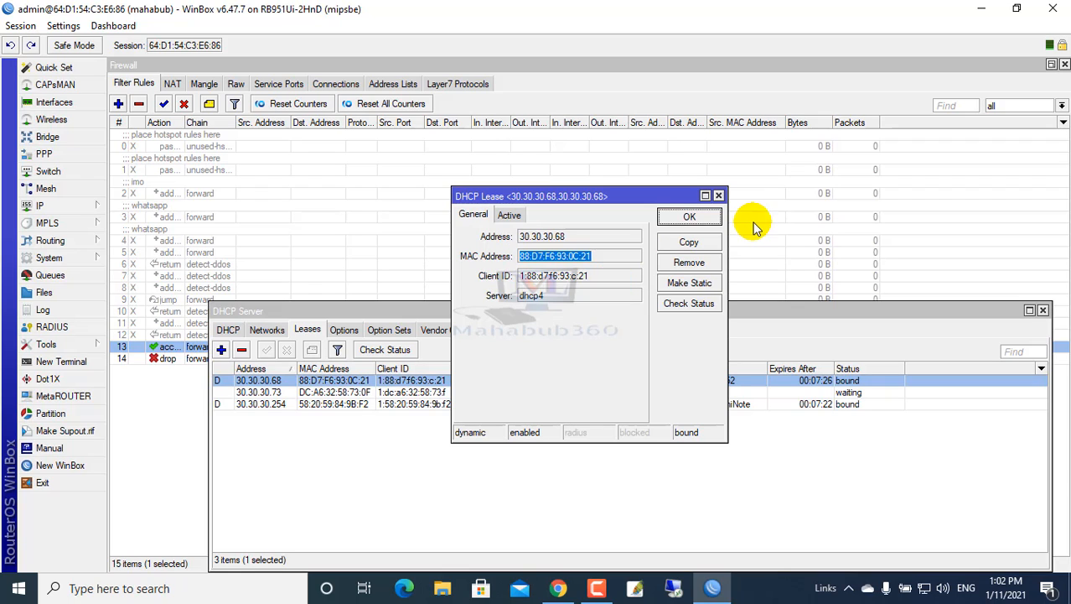
pyautogui.click(719, 197)
pyautogui.click(721, 442)
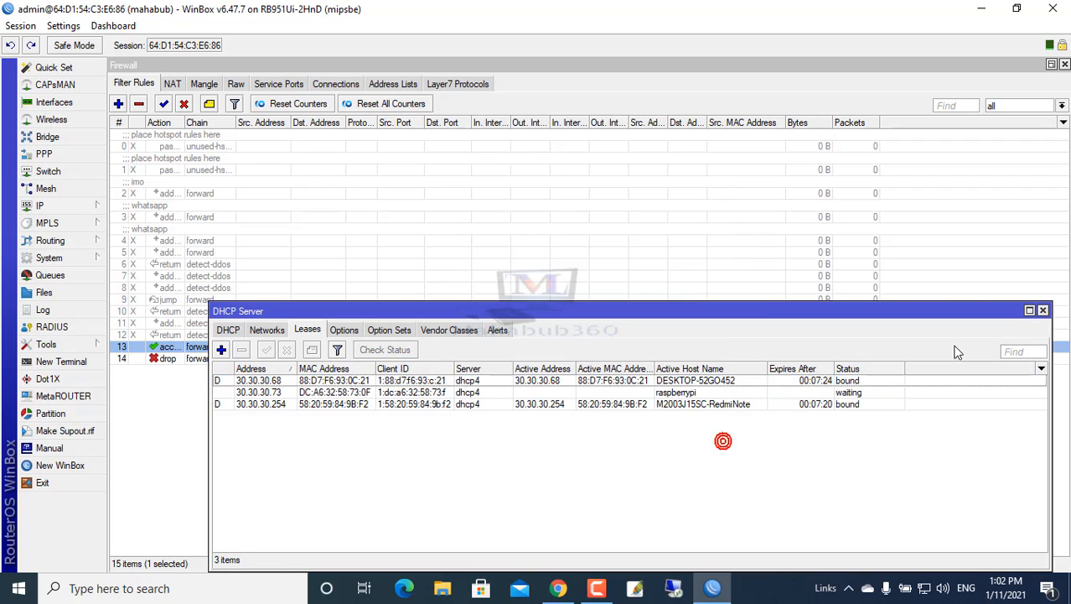
pyautogui.click(1042, 310)
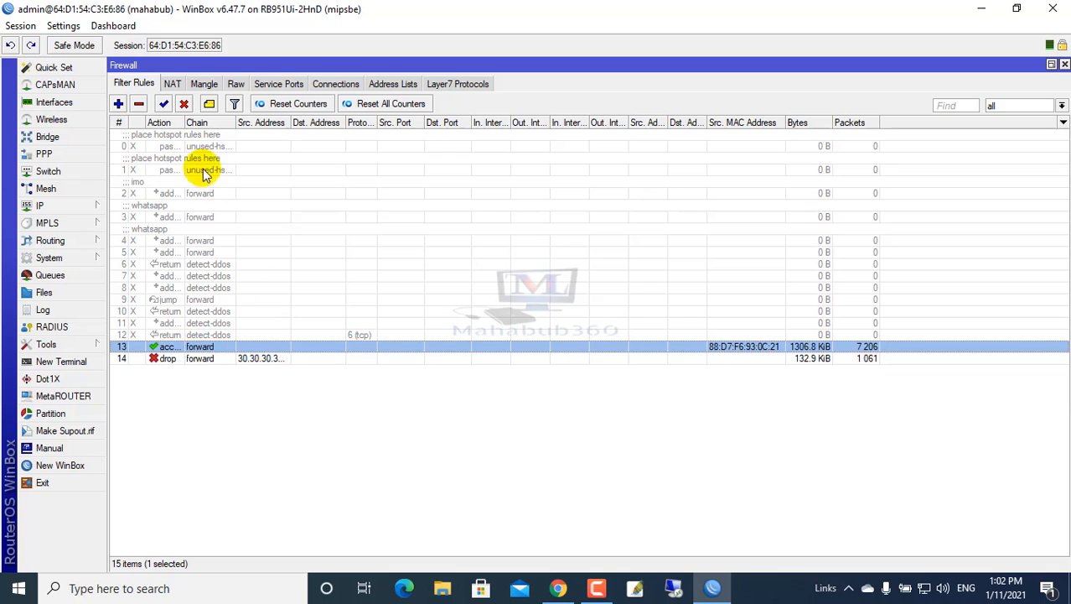
pyautogui.moveTo(181, 123); pyautogui.dragTo(212, 122)
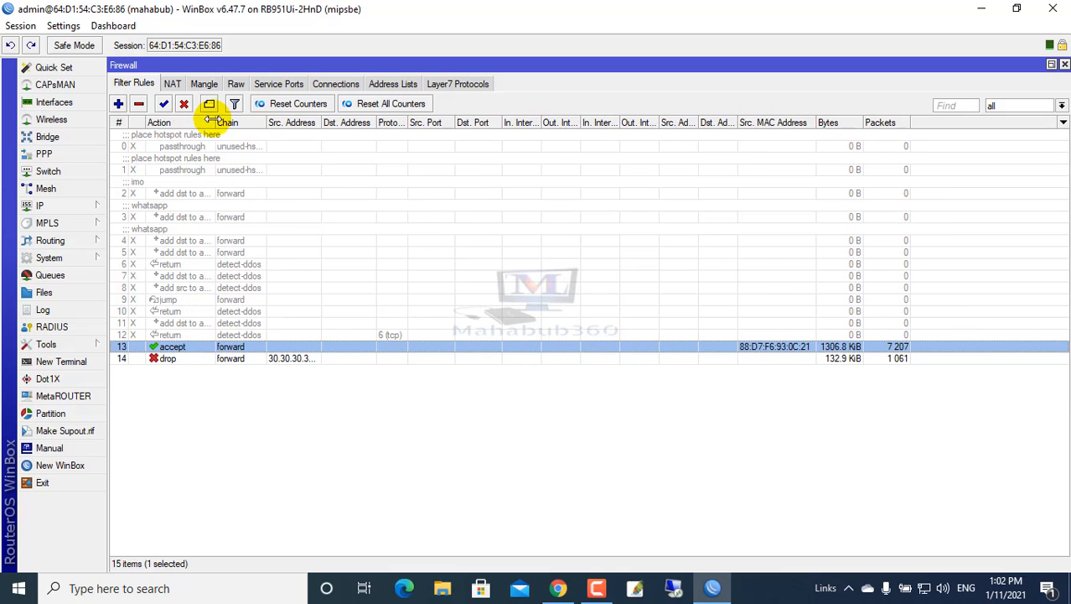
pyautogui.click(262, 424)
# Step: Check the IP and MAC address entries in the ARP list, close it, and select the accept rule
pyautogui.click(94, 207)
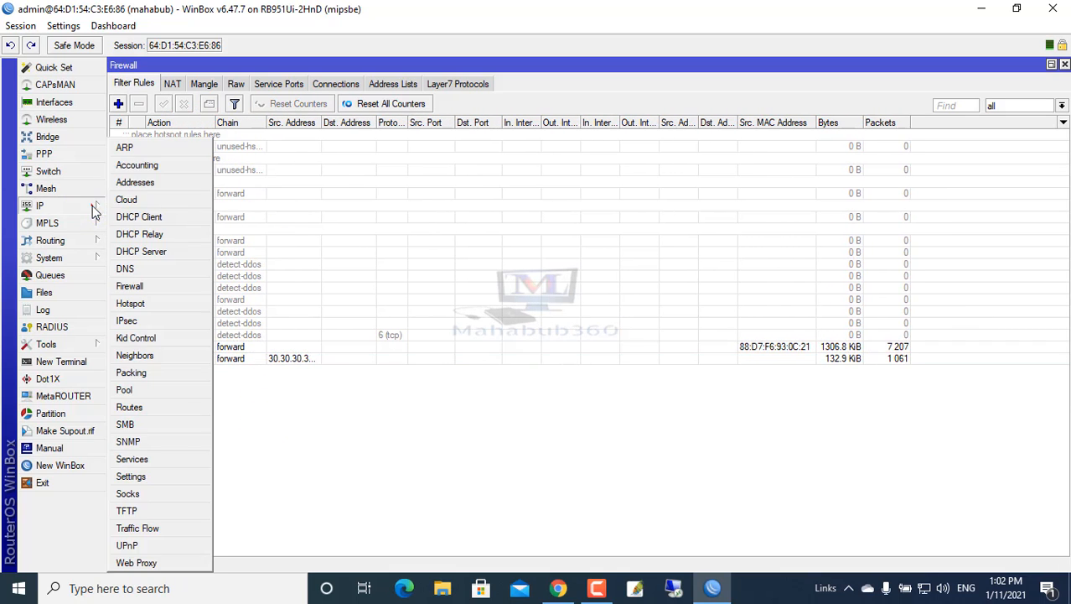
pyautogui.click(127, 146)
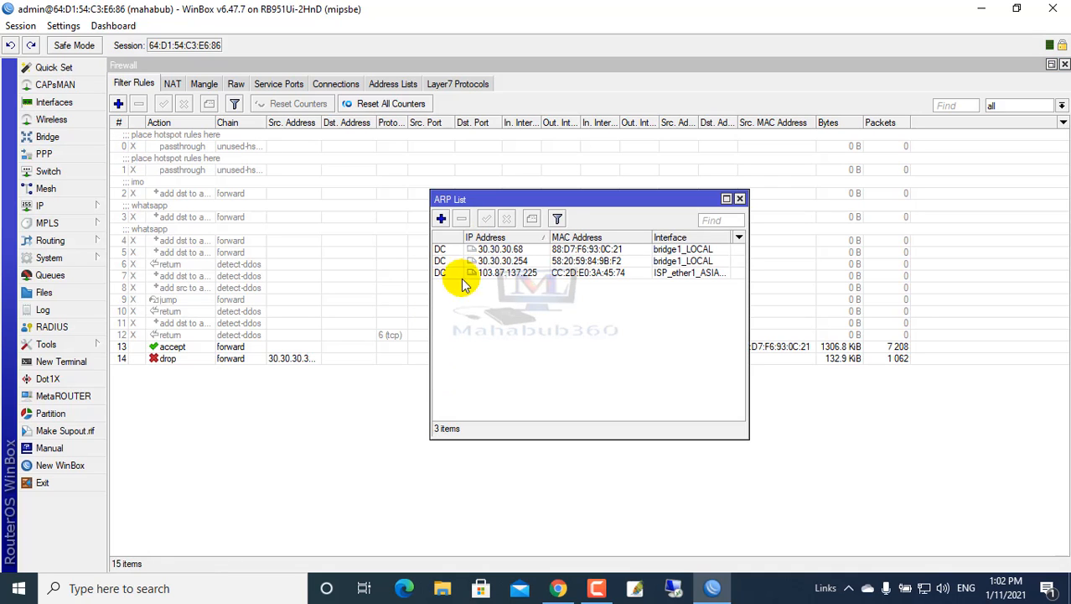
pyautogui.click(739, 198)
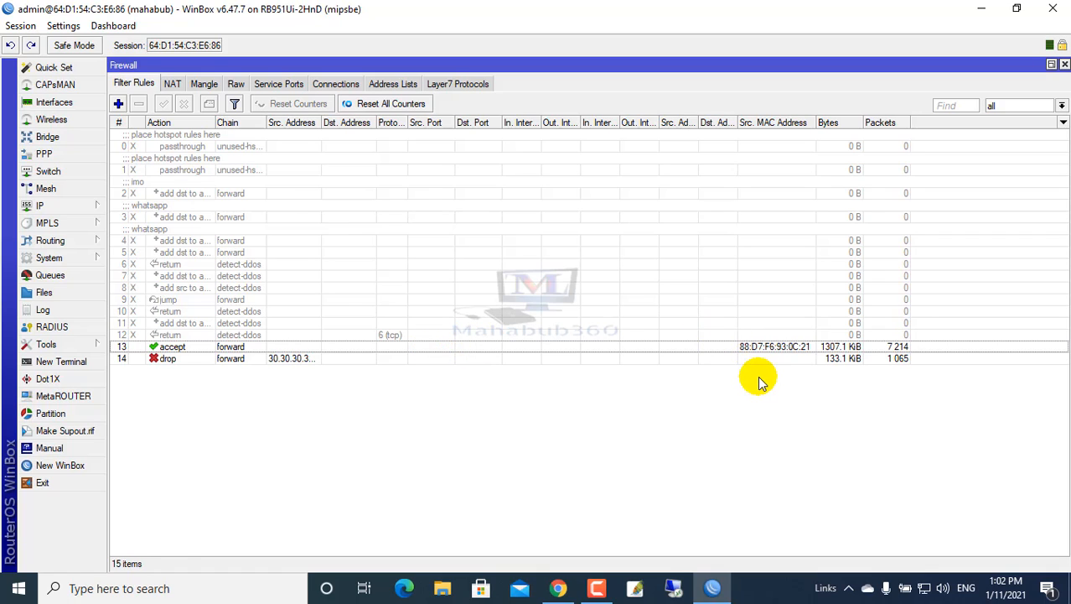
pyautogui.click(782, 346)
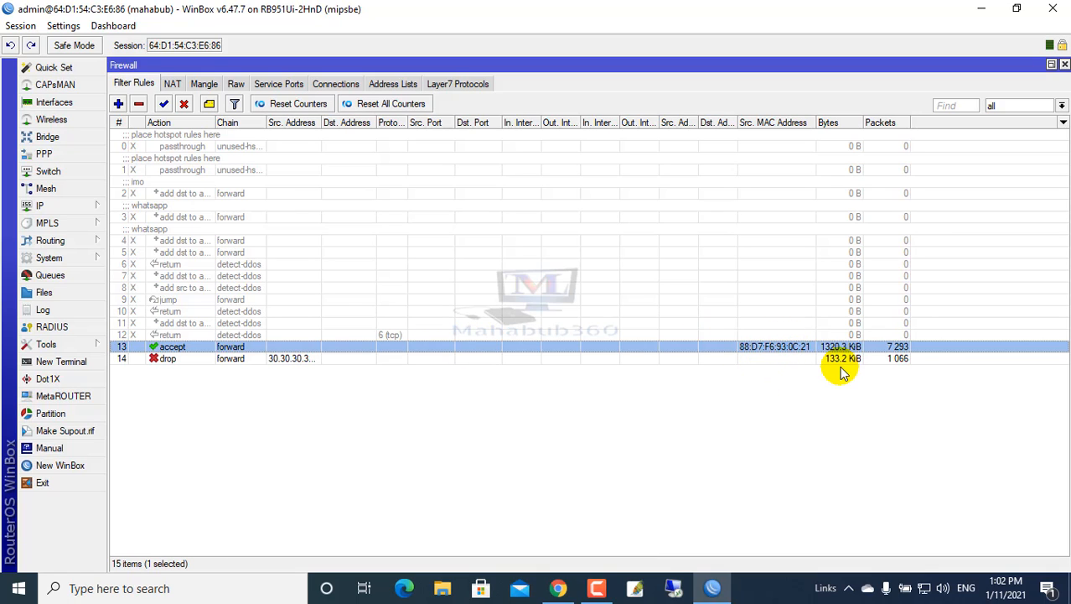